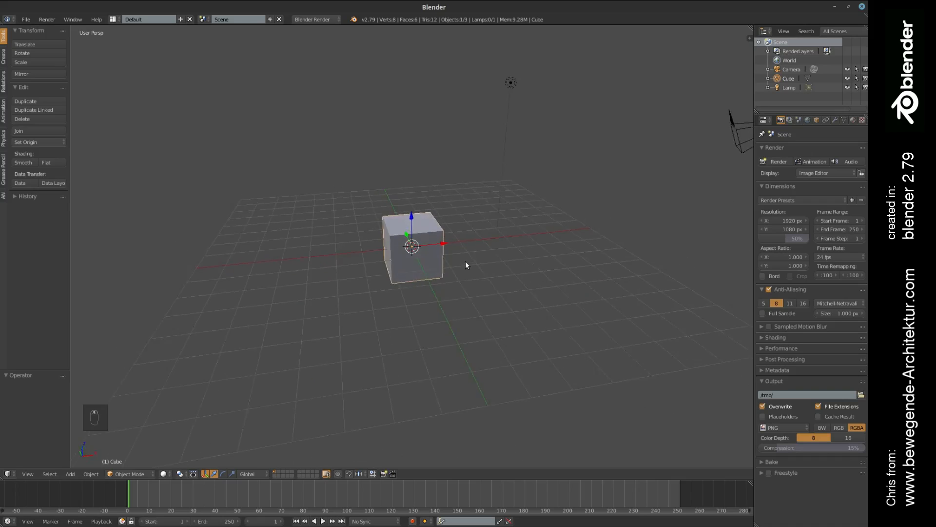
{"action": "scroll", "coordinate": [422, 271], "scroll_direction": "up", "scroll_amount": 2}
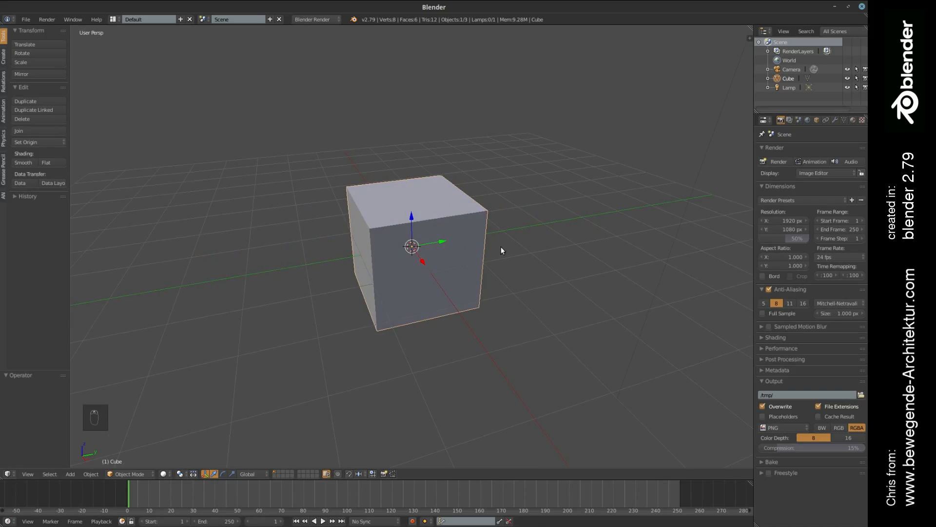
Step: Add a Subdivision Surface modifier at viewport level 2, rounding the cube into a sphere
{"action": "left_click", "coordinate": [835, 119]}
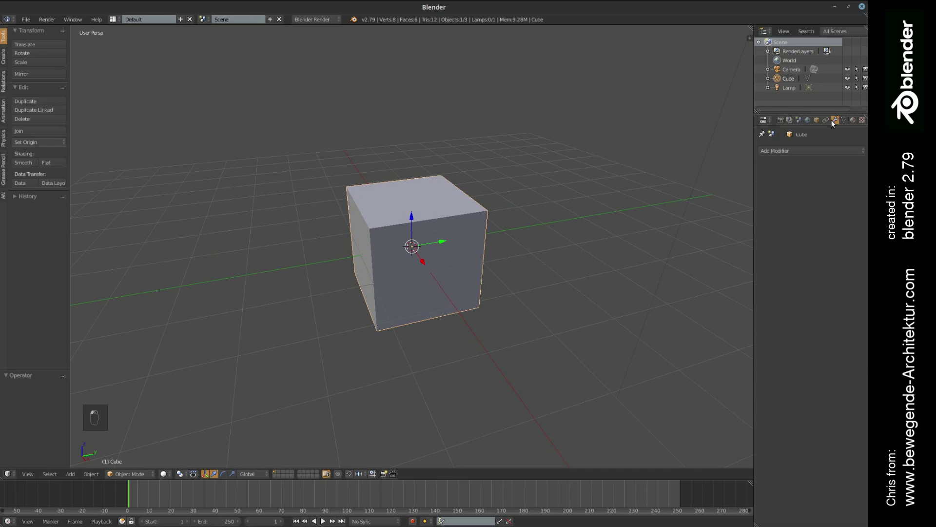
{"action": "left_click", "coordinate": [801, 151]}
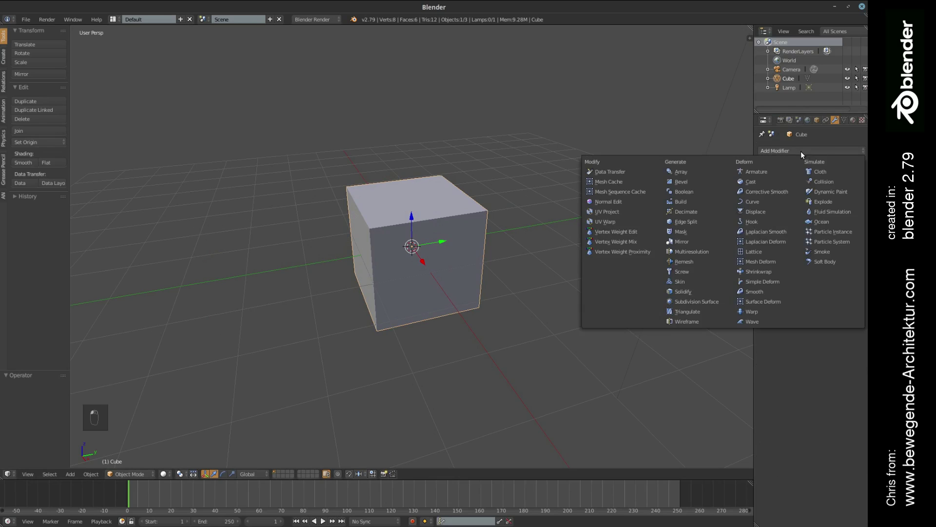
{"action": "left_click", "coordinate": [707, 302]}
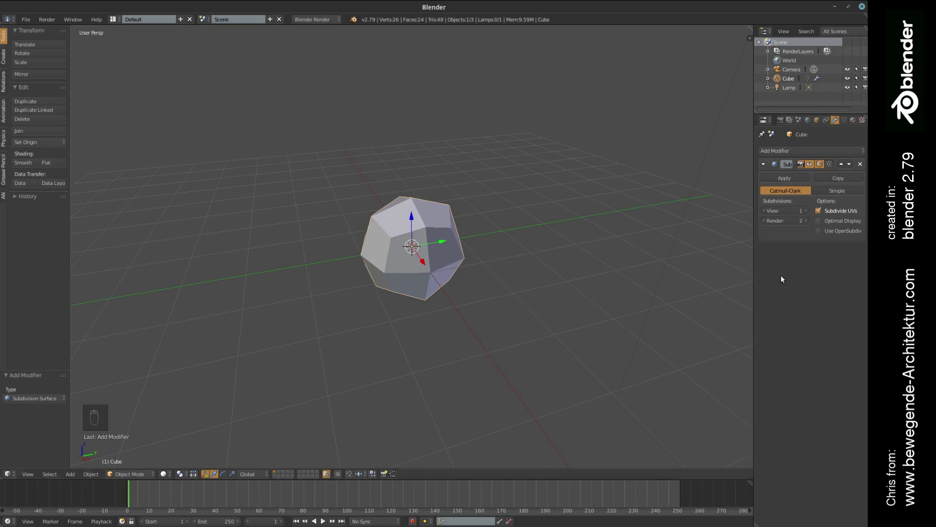
{"action": "left_click", "coordinate": [806, 211]}
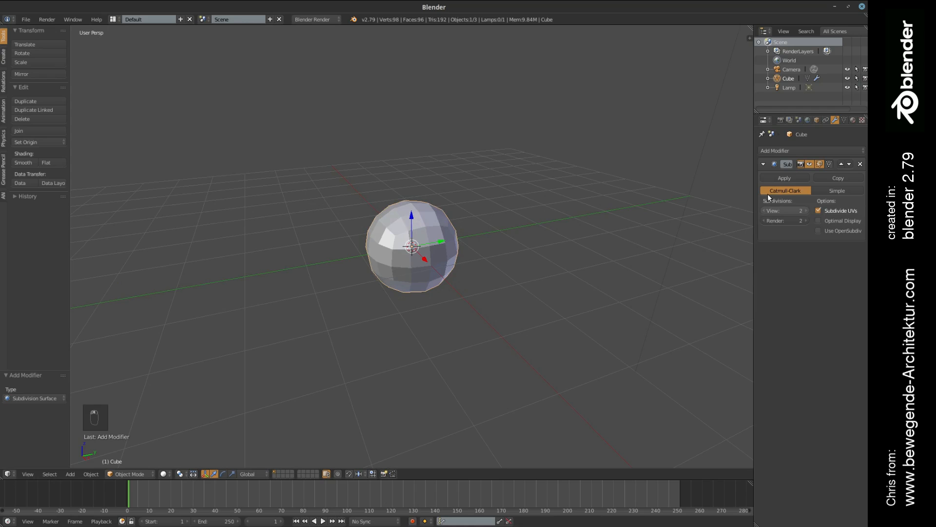
{"action": "scroll", "coordinate": [523, 245], "scroll_direction": "up", "scroll_amount": 3}
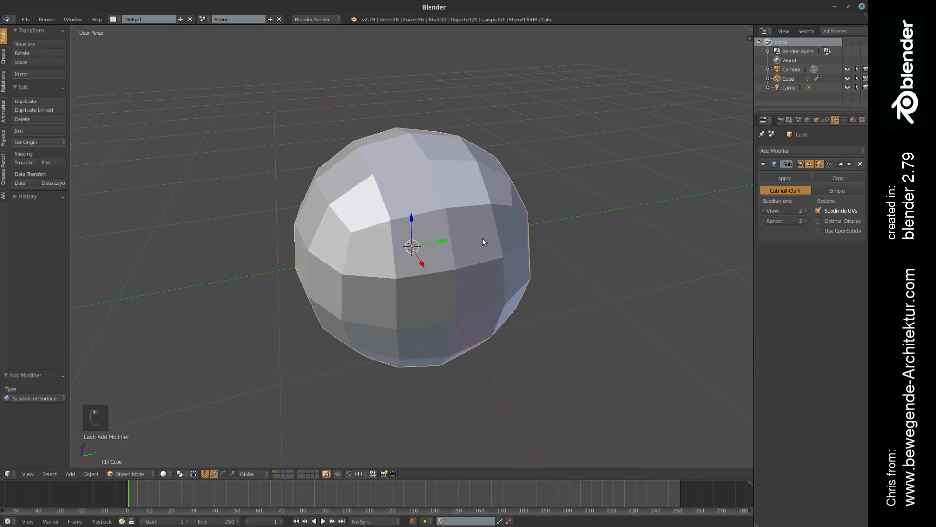
{"action": "scroll", "coordinate": [482, 238], "scroll_direction": "up", "scroll_amount": 1}
{"action": "left_click", "coordinate": [802, 151]}
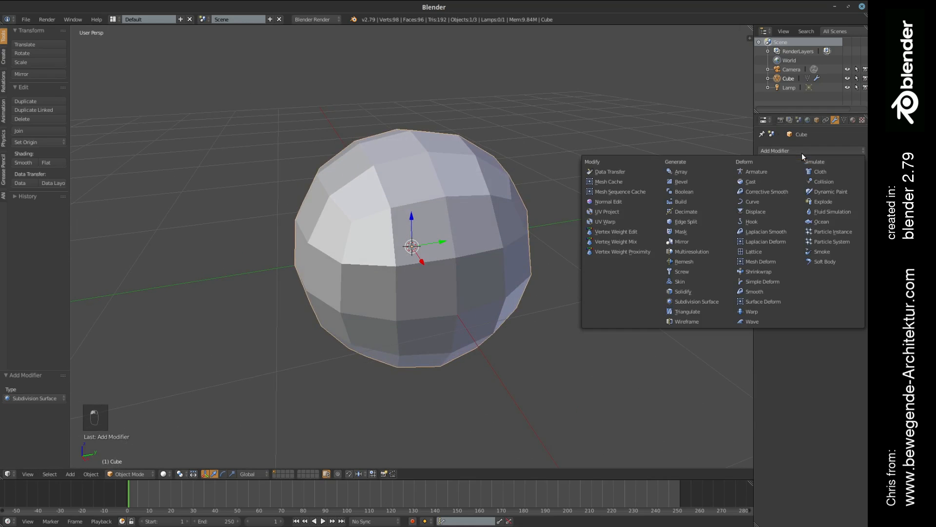
Step: Add a Displace modifier with a new Clouds texture, deforming the sphere into a lumpy rock
{"action": "left_click", "coordinate": [768, 211]}
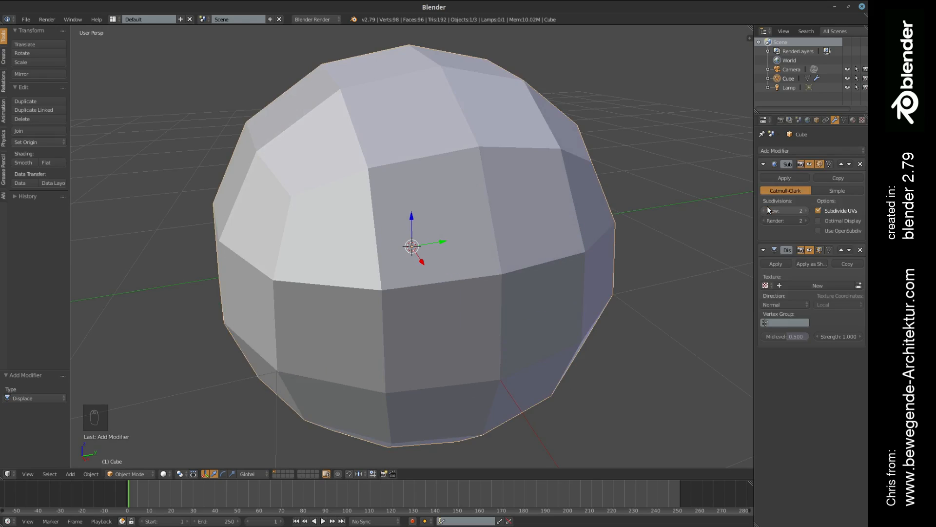
{"action": "left_click", "coordinate": [818, 285]}
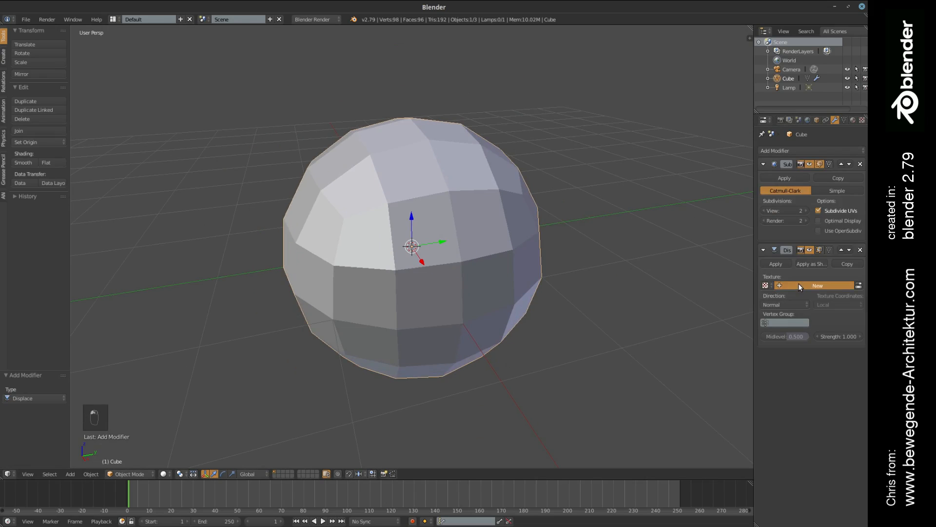
{"action": "scroll", "coordinate": [500, 259], "scroll_direction": "up", "scroll_amount": 2}
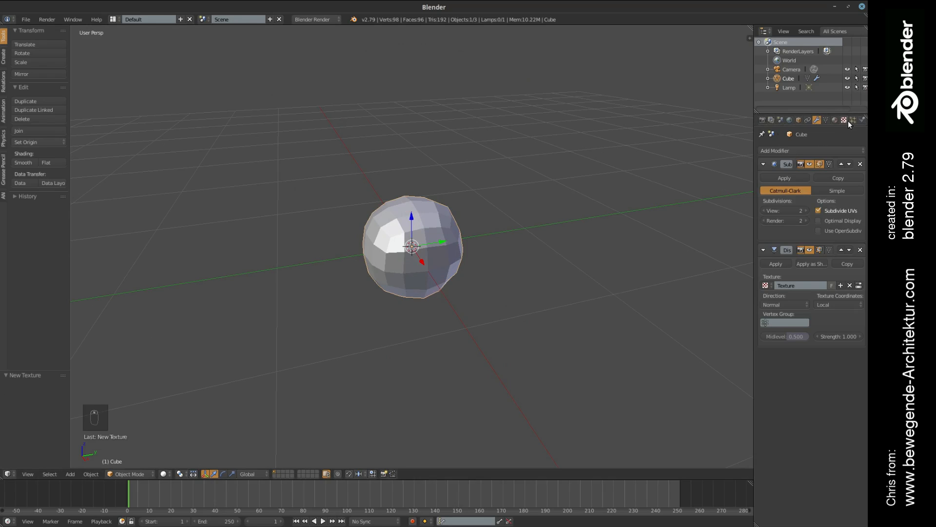
{"action": "left_click", "coordinate": [844, 120]}
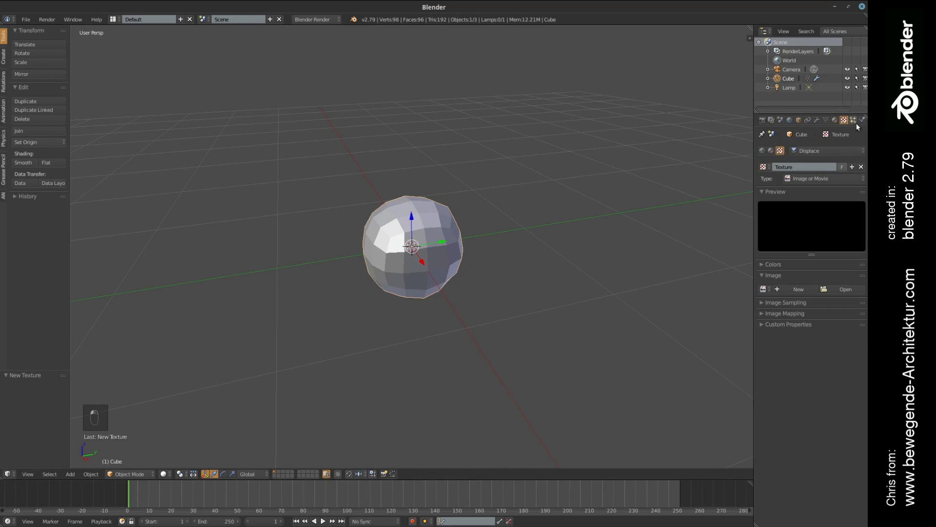
{"action": "left_click", "coordinate": [816, 180]}
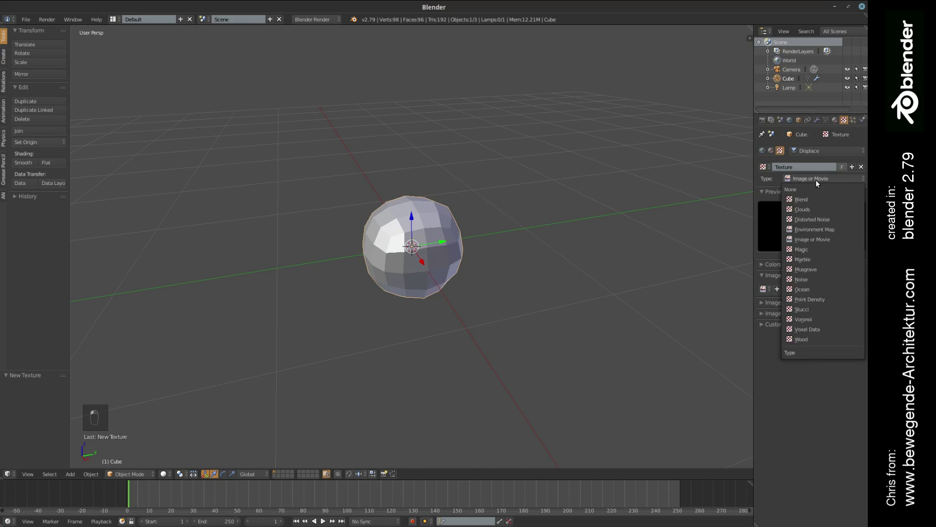
{"action": "left_click", "coordinate": [812, 209]}
{"action": "middle_click_drag", "start_coordinate": [447, 222], "coordinate": [437, 224]}
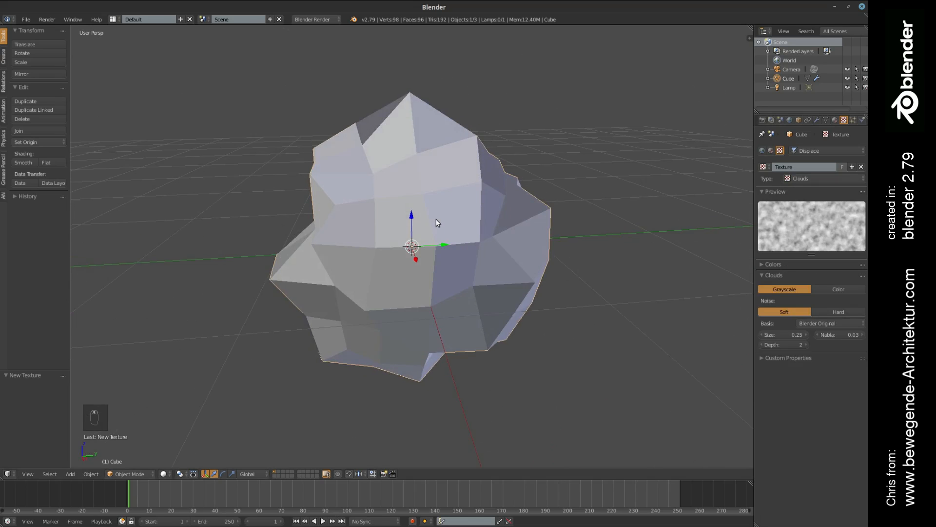
Step: Try viewport level 3 on the first subdivision, then settle it back at 2
{"action": "left_click", "coordinate": [817, 119]}
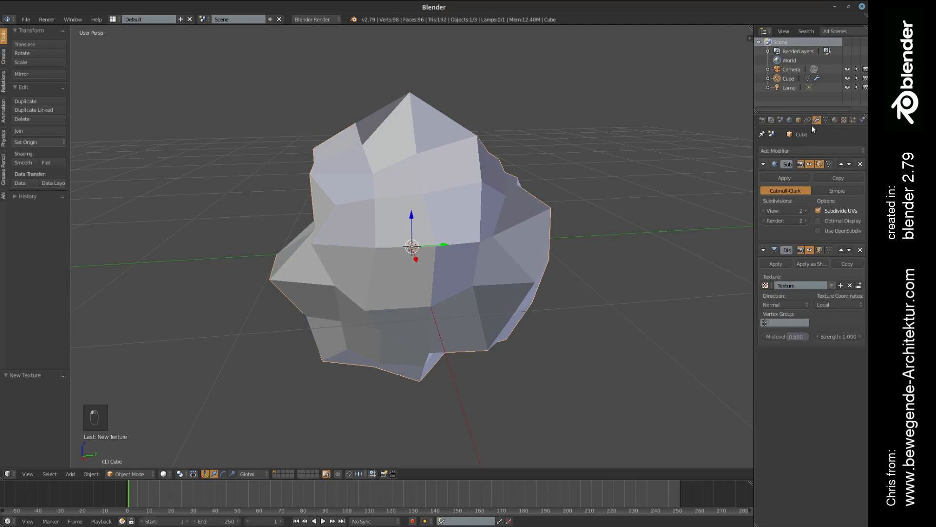
{"action": "left_click", "coordinate": [806, 210]}
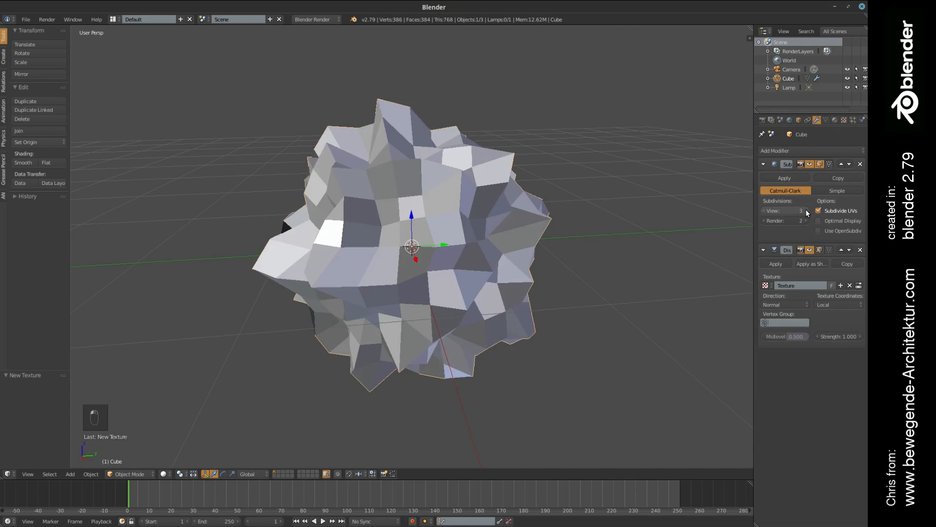
{"action": "middle_click_drag", "start_coordinate": [646, 247], "coordinate": [532, 217]}
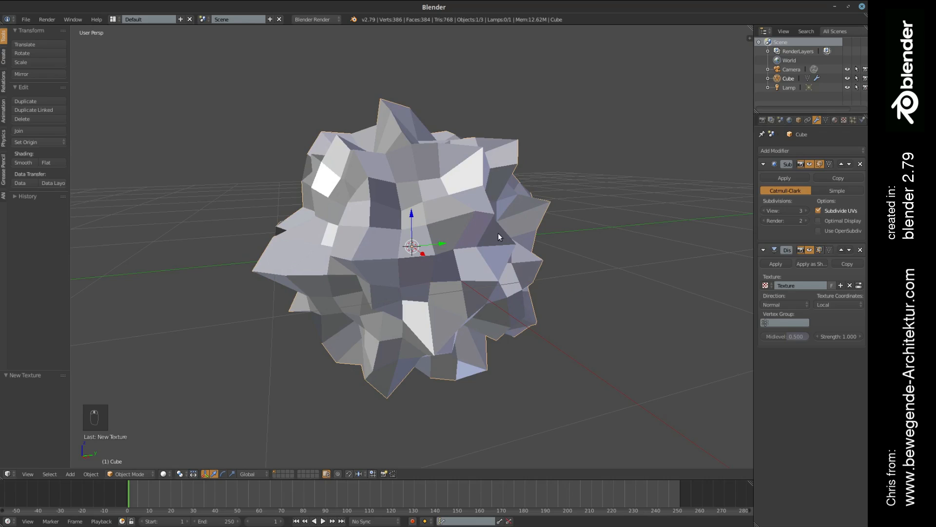
{"action": "left_click", "coordinate": [767, 211]}
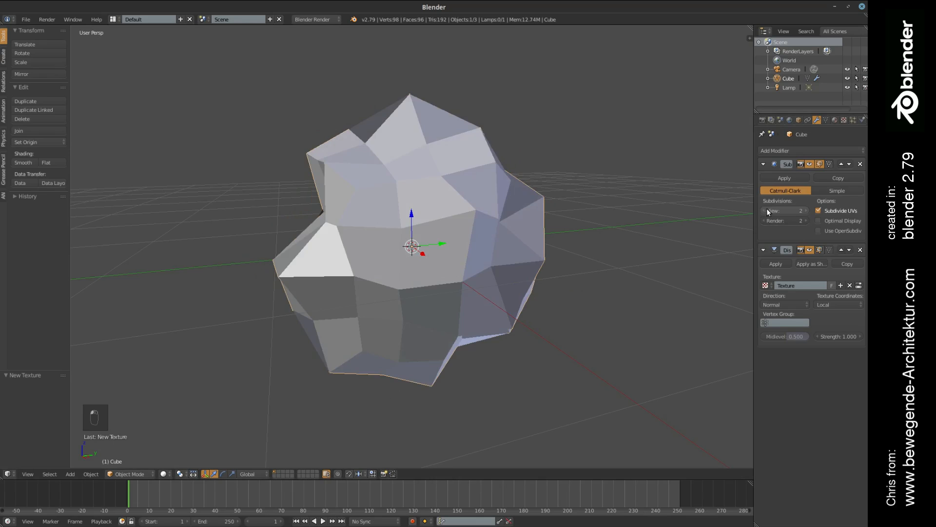
{"action": "middle_click_drag", "start_coordinate": [548, 225], "coordinate": [550, 225]}
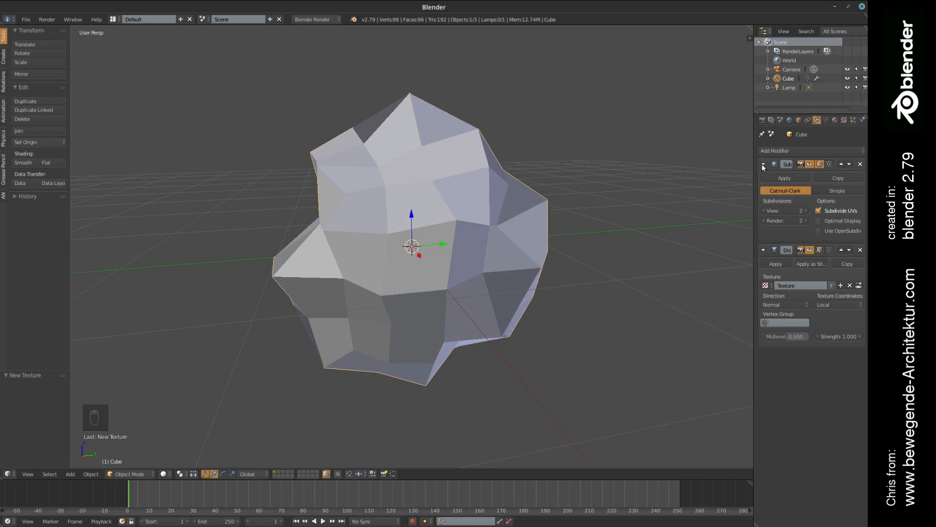
Step: Add a second Subdivision Surface modifier at level 2 after the displacement to soften the blob
{"action": "left_click", "coordinate": [776, 150]}
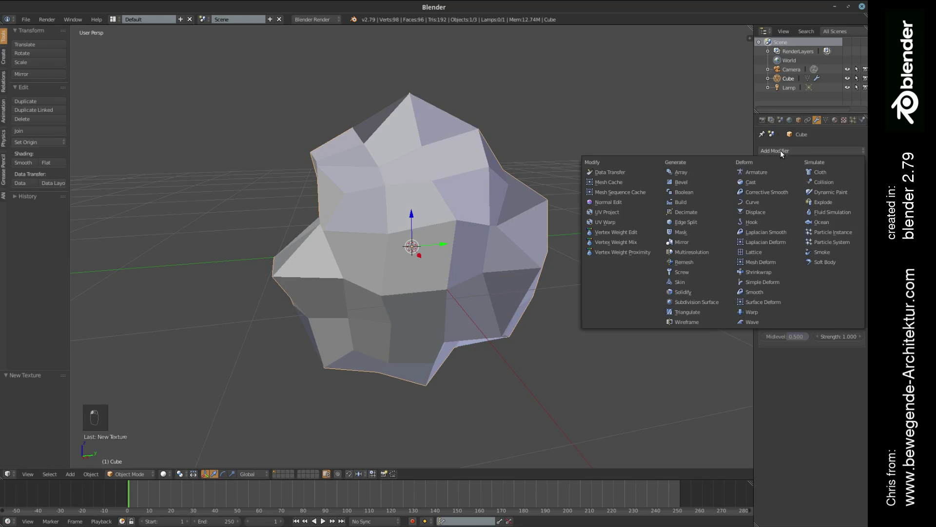
{"action": "left_click", "coordinate": [697, 302]}
{"action": "left_click", "coordinate": [806, 402]}
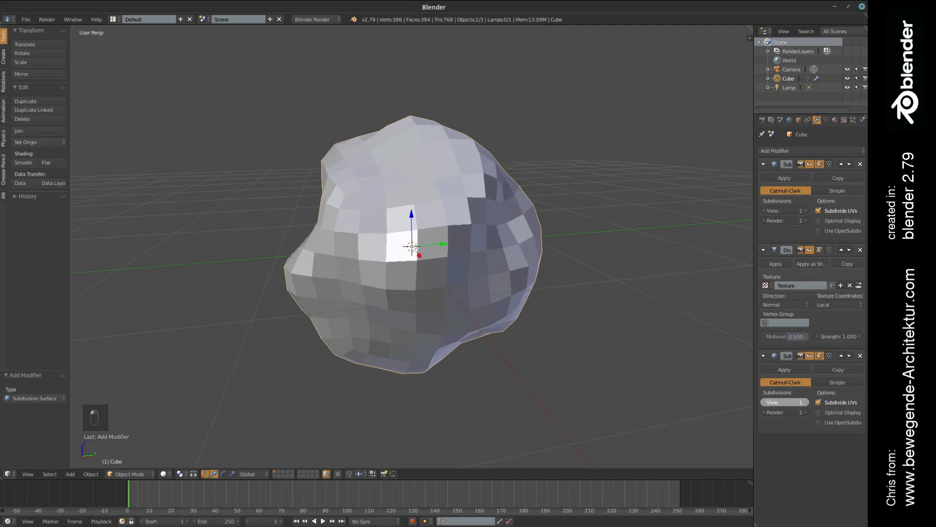
{"action": "mouse_move", "coordinate": [516, 243]}
{"action": "middle_mouse_down"}
{"action": "mouse_move", "coordinate": [475, 192]}
{"action": "mouse_move", "coordinate": [561, 232]}
{"action": "mouse_move", "coordinate": [539, 251]}
{"action": "middle_mouse_up"}
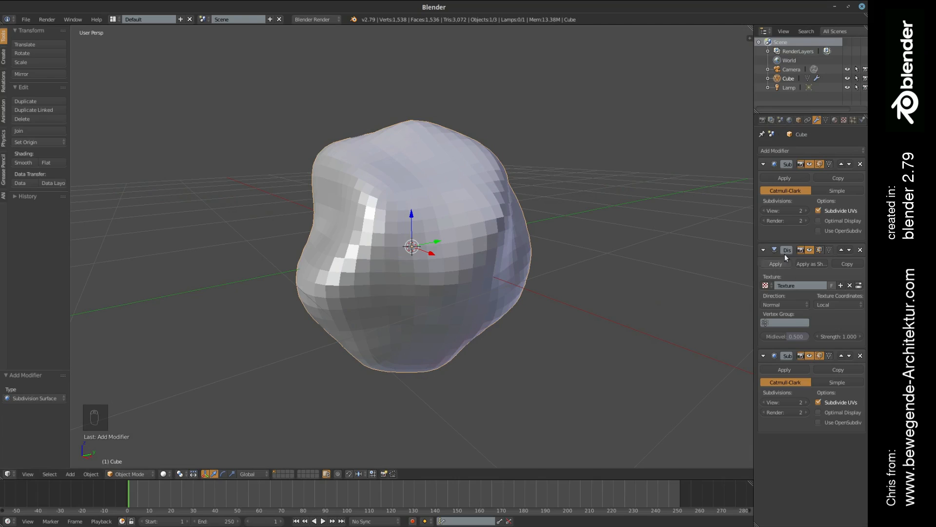
Step: Raise the first subdivision's viewport level to 3 for finer displaced bumps and inspect the result
{"action": "left_click", "coordinate": [807, 211]}
{"action": "left_click", "coordinate": [766, 210]}
{"action": "left_click", "coordinate": [806, 210]}
{"action": "mouse_move", "coordinate": [642, 240]}
{"action": "middle_mouse_down"}
{"action": "mouse_move", "coordinate": [560, 203]}
{"action": "mouse_move", "coordinate": [608, 242]}
{"action": "middle_mouse_up"}
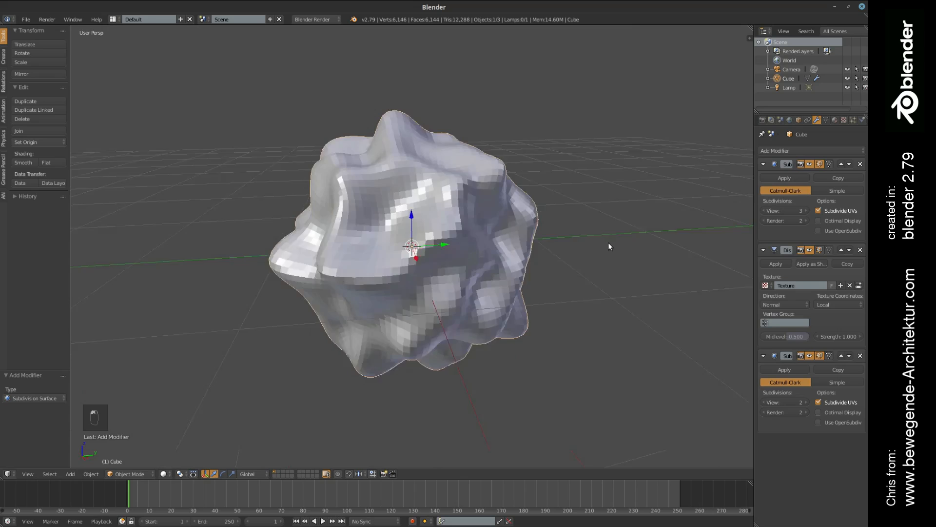
{"action": "scroll", "coordinate": [587, 253], "scroll_direction": "down", "scroll_amount": 3}
{"action": "scroll", "coordinate": [566, 280], "scroll_direction": "down", "scroll_amount": 1}
{"action": "middle_click_drag", "start_coordinate": [568, 279], "coordinate": [565, 265]}
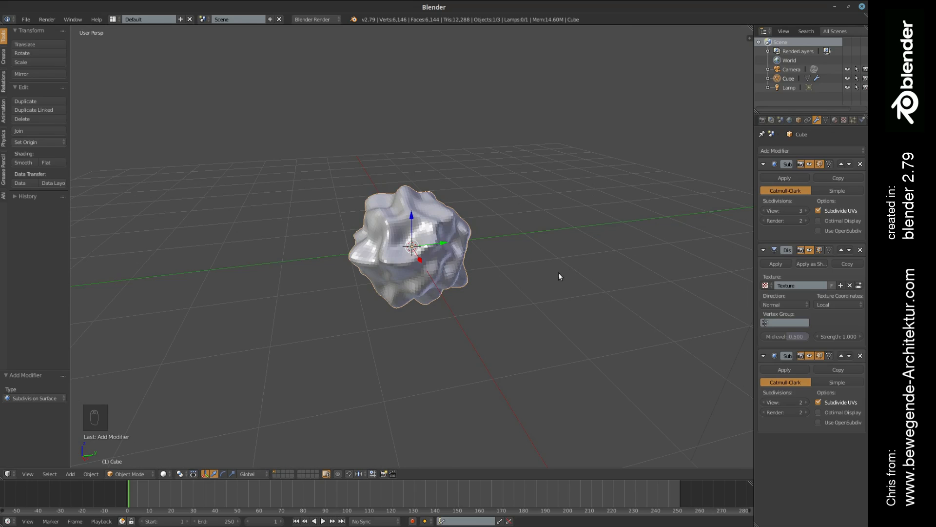
{"action": "mouse_move", "coordinate": [519, 300]}
{"action": "middle_mouse_down"}
{"action": "mouse_move", "coordinate": [491, 282]}
{"action": "mouse_move", "coordinate": [486, 265]}
{"action": "mouse_move", "coordinate": [500, 293]}
{"action": "middle_mouse_up"}
{"action": "scroll", "coordinate": [499, 292], "scroll_direction": "up", "scroll_amount": 3}
{"action": "scroll", "coordinate": [447, 274], "scroll_direction": "up", "scroll_amount": 1}
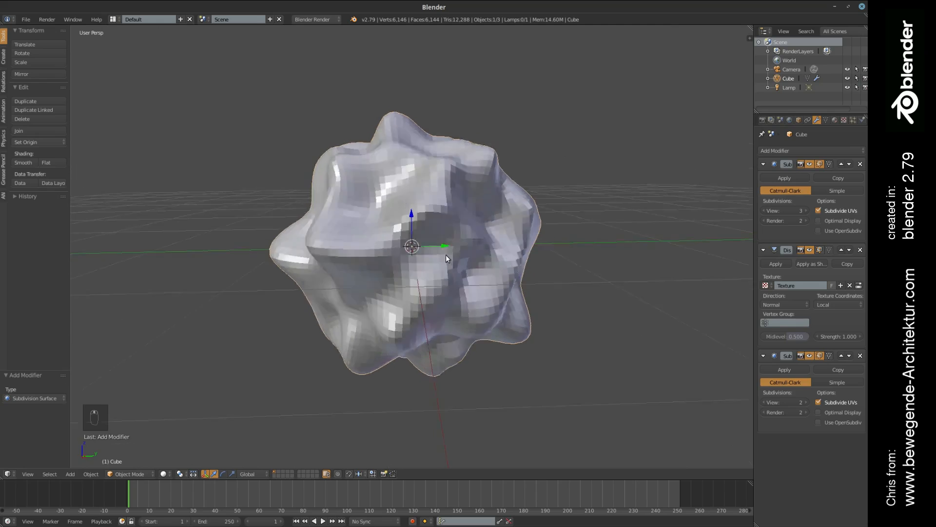
{"action": "mouse_move", "coordinate": [445, 255]}
{"action": "middle_mouse_down"}
{"action": "mouse_move", "coordinate": [492, 251]}
{"action": "mouse_move", "coordinate": [461, 274]}
{"action": "mouse_move", "coordinate": [468, 313]}
{"action": "mouse_move", "coordinate": [459, 295]}
{"action": "middle_mouse_up"}
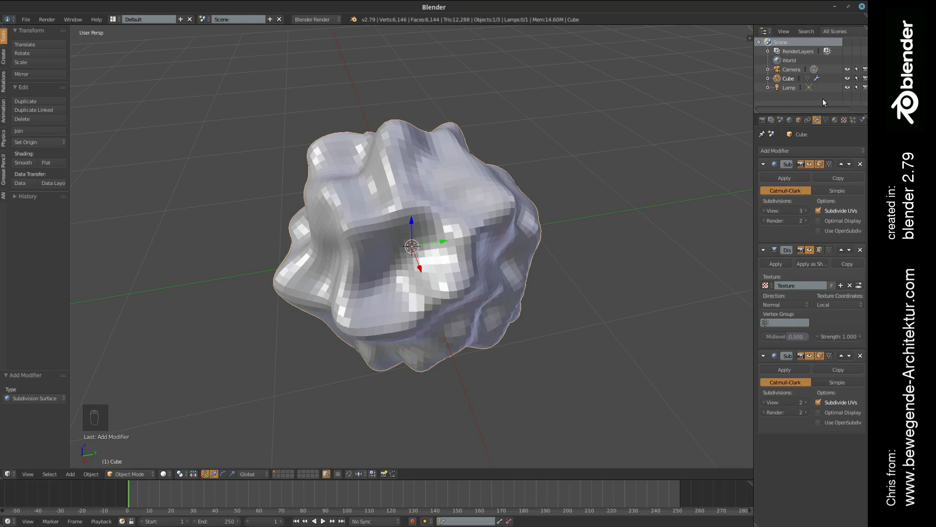
Step: Discard a duplicated subdivision and copy the Displace modifier so displacement applies twice
{"action": "left_click", "coordinate": [840, 179]}
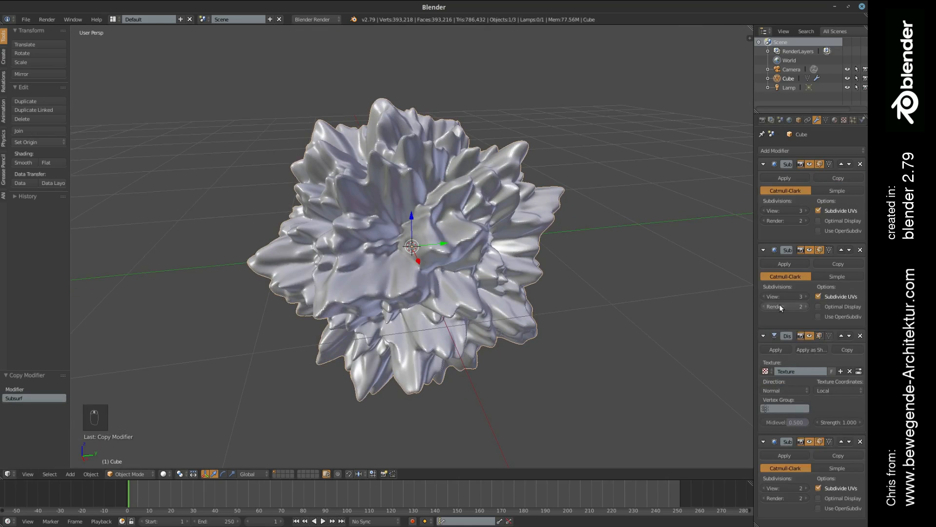
{"action": "left_click", "coordinate": [860, 249]}
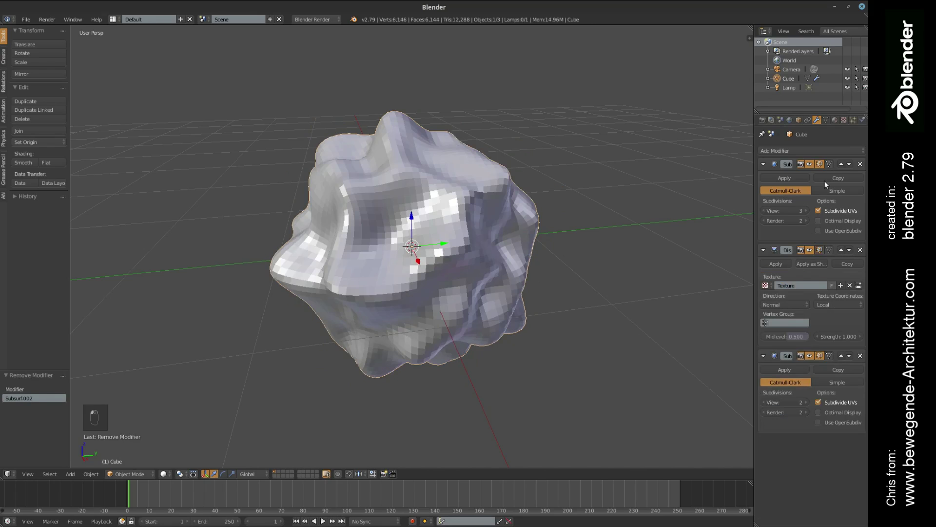
{"action": "left_click", "coordinate": [846, 264]}
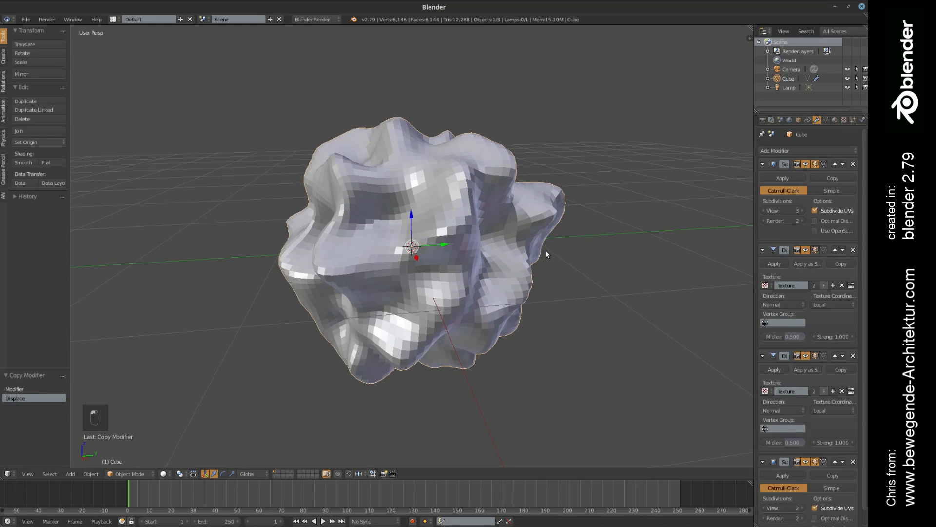
Step: Set the displacement strengths to 3.5 and 4.6, swelling the blob into spiky petals
{"action": "mouse_move", "coordinate": [833, 442]}
{"action": "left_mouse_down"}
{"action": "mouse_move", "coordinate": [878, 443]}
{"action": "mouse_move", "coordinate": [832, 441]}
{"action": "left_mouse_up"}
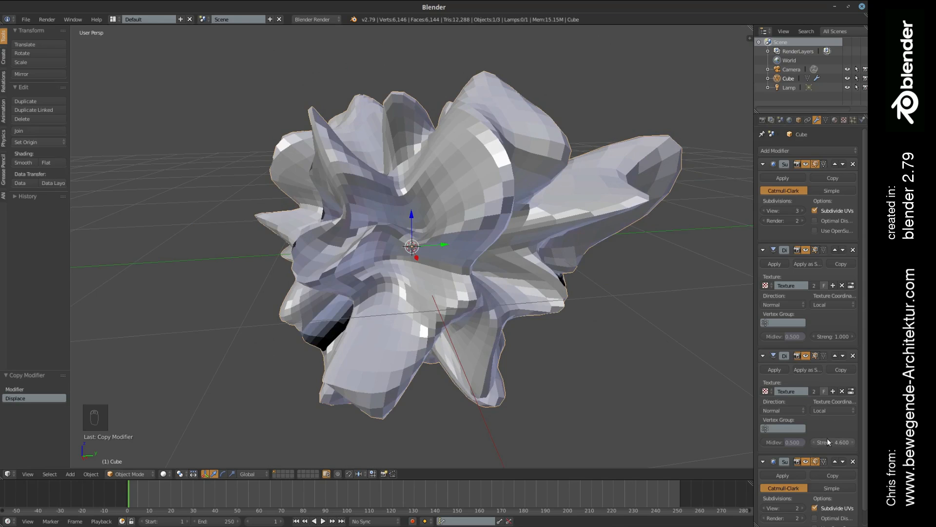
{"action": "scroll", "coordinate": [507, 296], "scroll_direction": "down", "scroll_amount": 2}
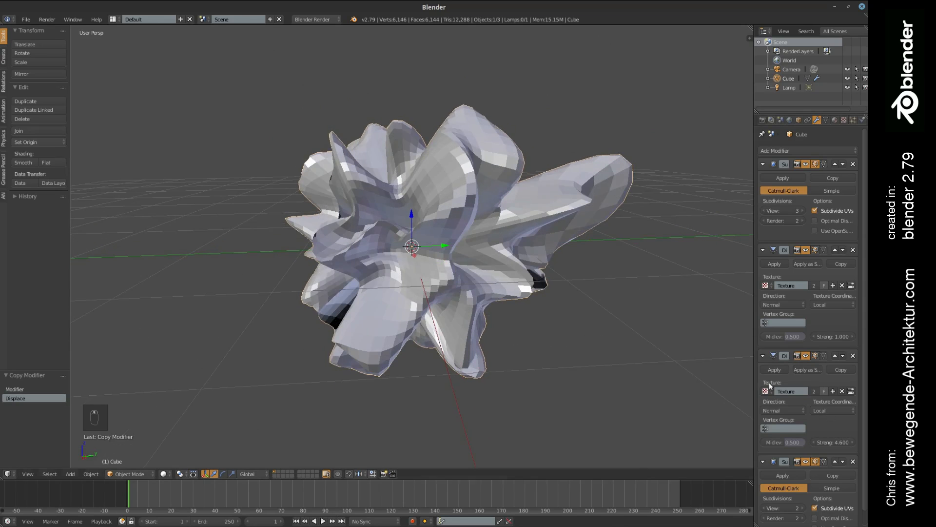
{"action": "left_click_drag", "start_coordinate": [834, 336], "coordinate": [836, 335]}
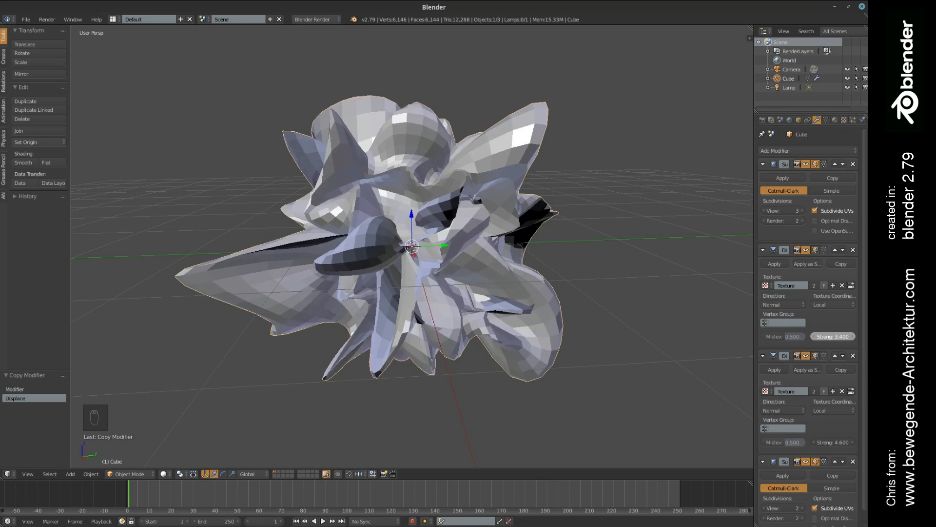
{"action": "mouse_move", "coordinate": [483, 263]}
{"action": "middle_mouse_down"}
{"action": "mouse_move", "coordinate": [506, 278]}
{"action": "mouse_move", "coordinate": [454, 268]}
{"action": "middle_mouse_up"}
{"action": "scroll", "coordinate": [506, 279], "scroll_direction": "down", "scroll_amount": 2}
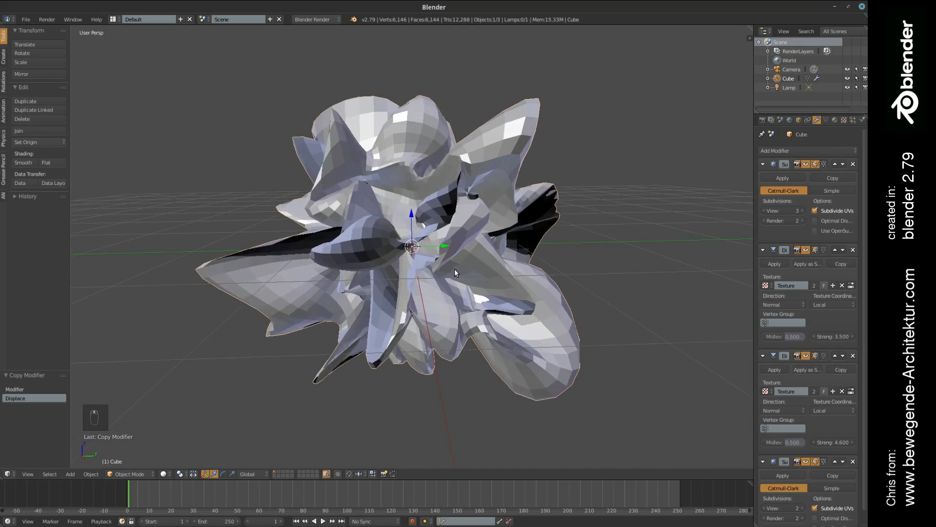
{"action": "scroll", "coordinate": [454, 269], "scroll_direction": "down", "scroll_amount": 2}
{"action": "scroll", "coordinate": [456, 279], "scroll_direction": "down", "scroll_amount": 1}
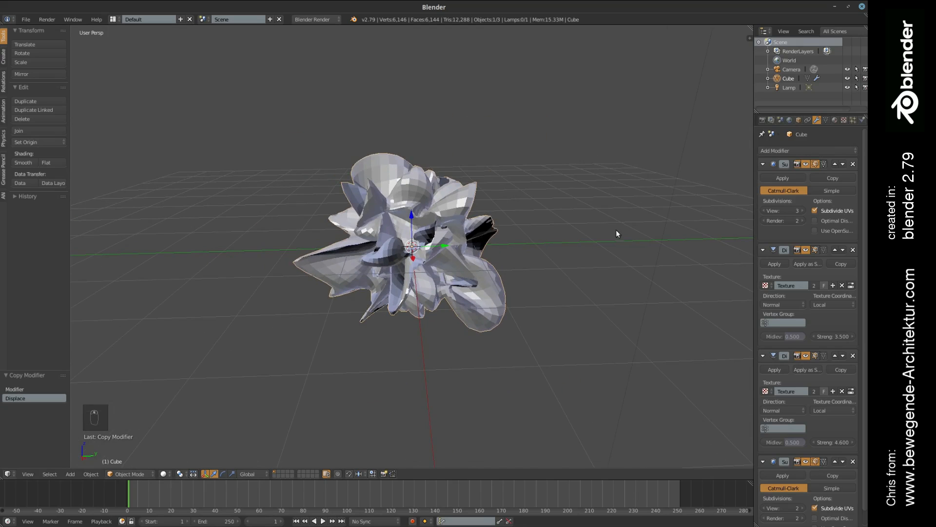
Step: Collapse all four modifier panels and inspect the spiky shape
{"action": "left_click", "coordinate": [763, 164]}
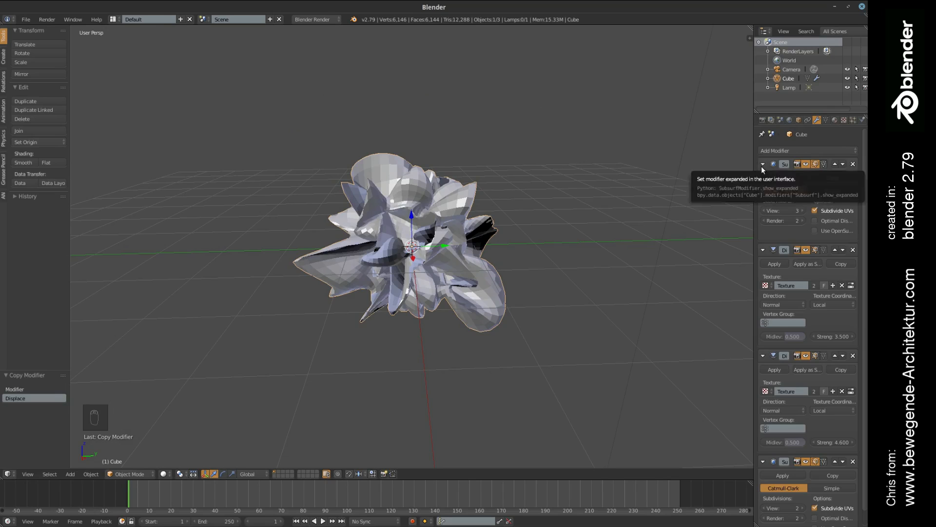
{"action": "left_click", "coordinate": [762, 179]}
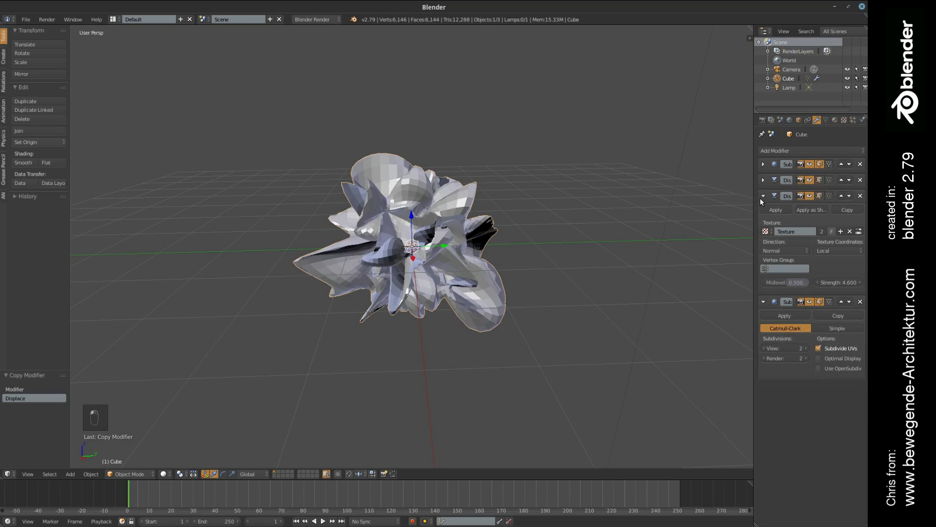
{"action": "left_click", "coordinate": [763, 196]}
{"action": "left_click", "coordinate": [763, 211]}
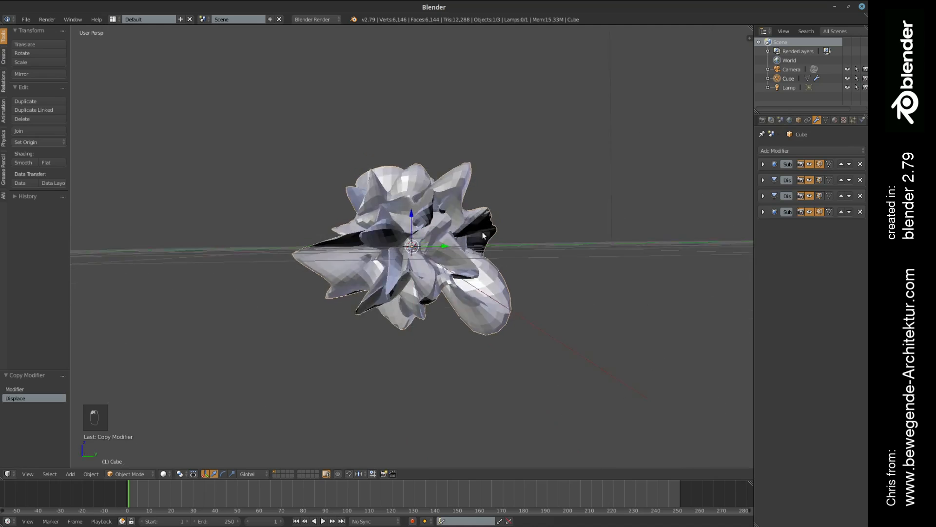
{"action": "middle_click_drag", "start_coordinate": [439, 330], "coordinate": [454, 344]}
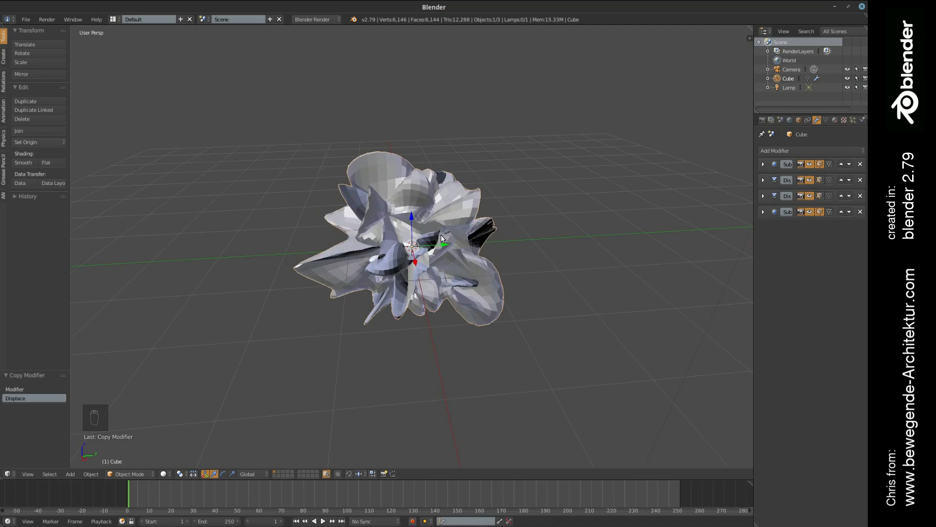
{"action": "middle_click_drag", "start_coordinate": [426, 291], "coordinate": [410, 297]}
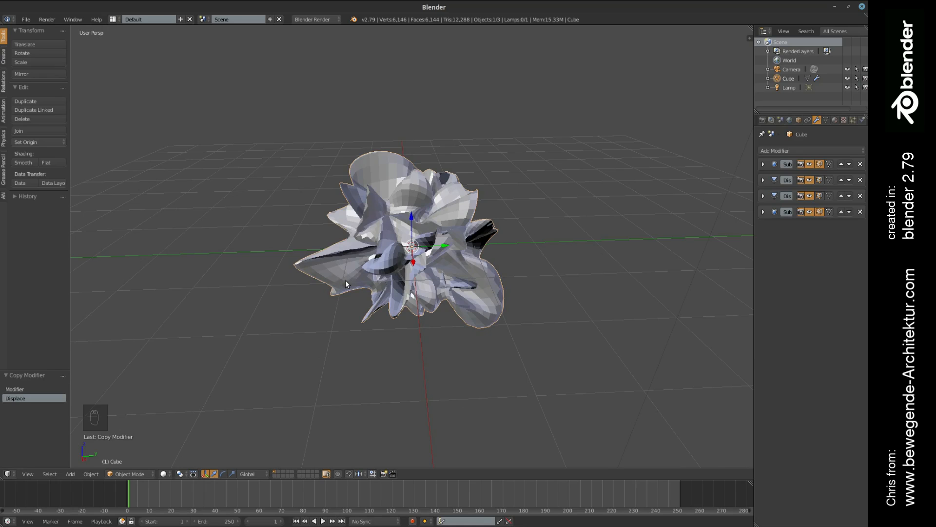
{"action": "scroll", "coordinate": [346, 280], "scroll_direction": "up", "scroll_amount": 3}
Step: Add a Mirror modifier across X and Y, then view the symmetric ornament orthographically from front and side
{"action": "left_click", "coordinate": [772, 151]}
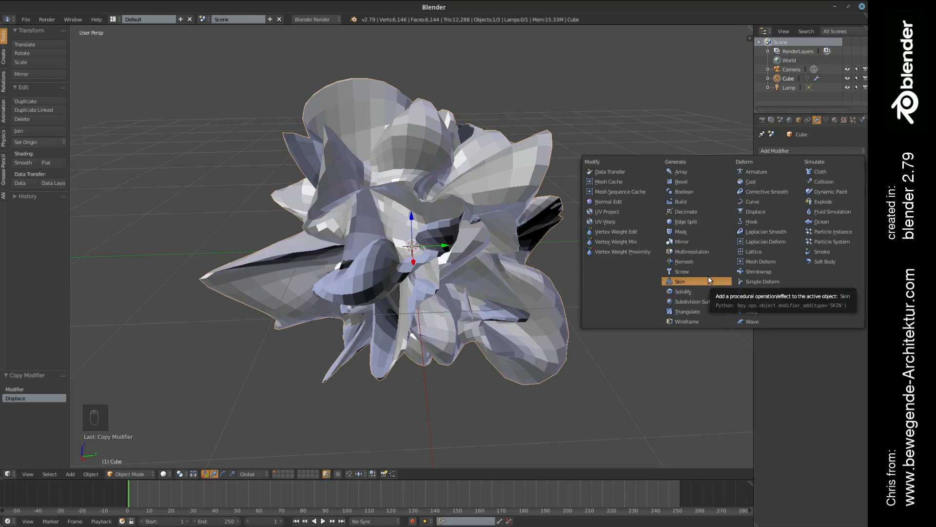
{"action": "left_click", "coordinate": [697, 244]}
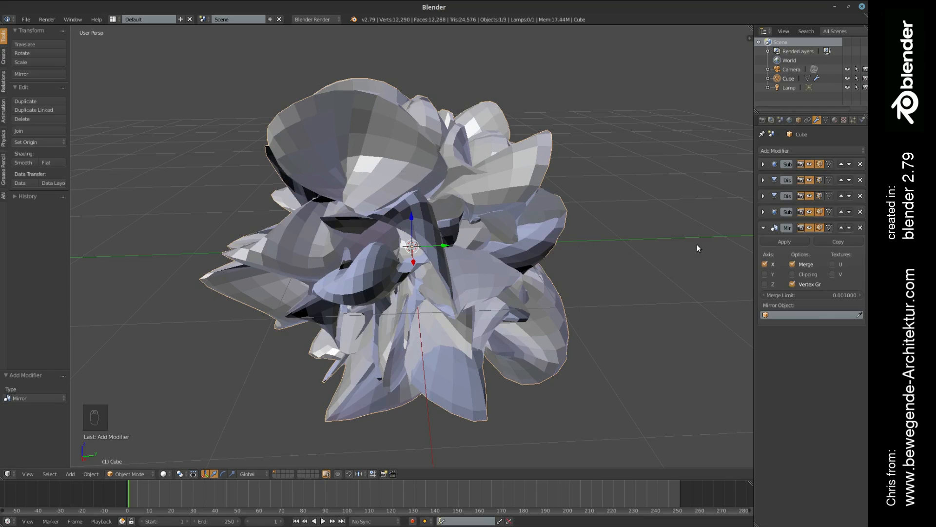
{"action": "left_click", "coordinate": [766, 274]}
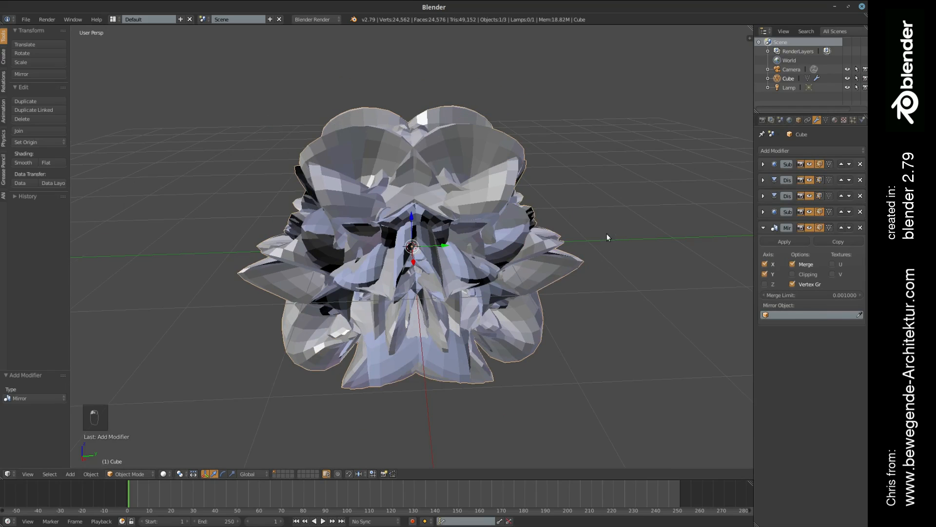
{"action": "middle_click_drag", "start_coordinate": [607, 234], "coordinate": [502, 186]}
{"action": "key", "text": "KP_1"}
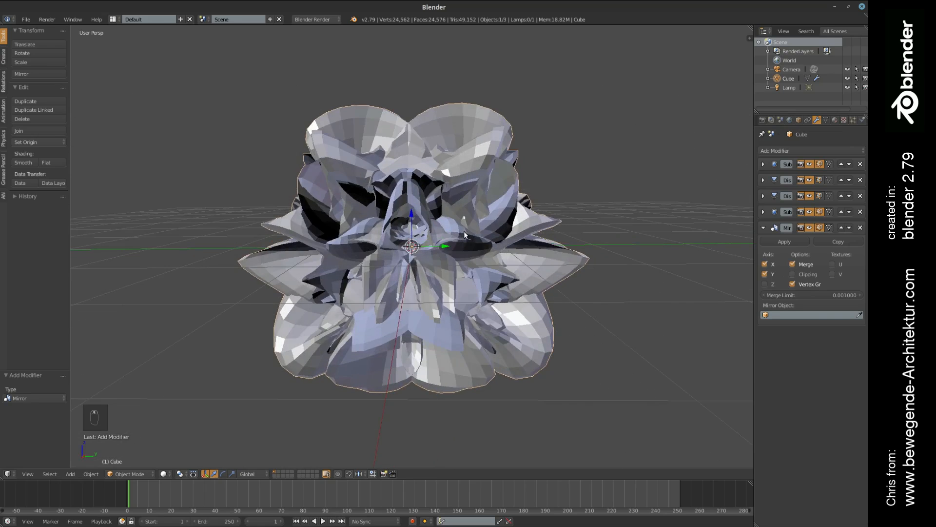
{"action": "key", "text": "KP_5"}
{"action": "key", "text": "KP_3"}
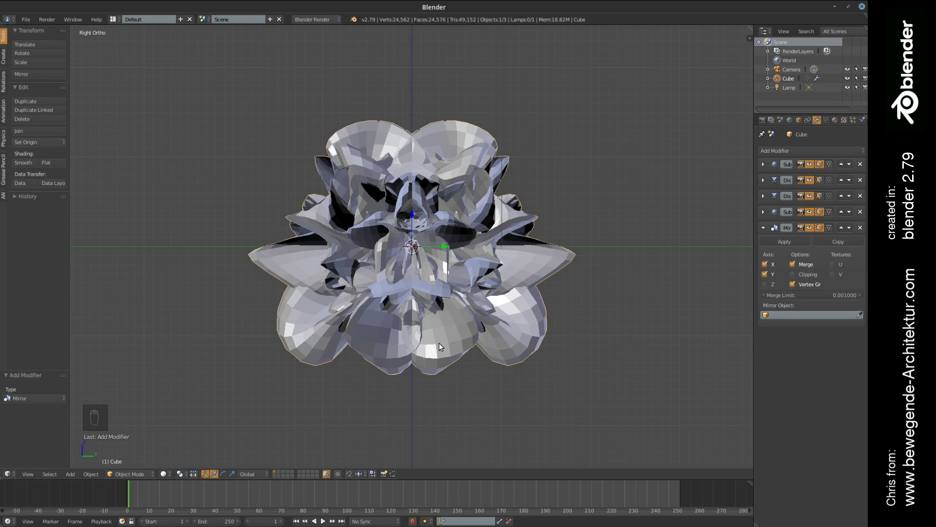
{"action": "scroll", "coordinate": [458, 268], "scroll_direction": "up", "scroll_amount": 1}
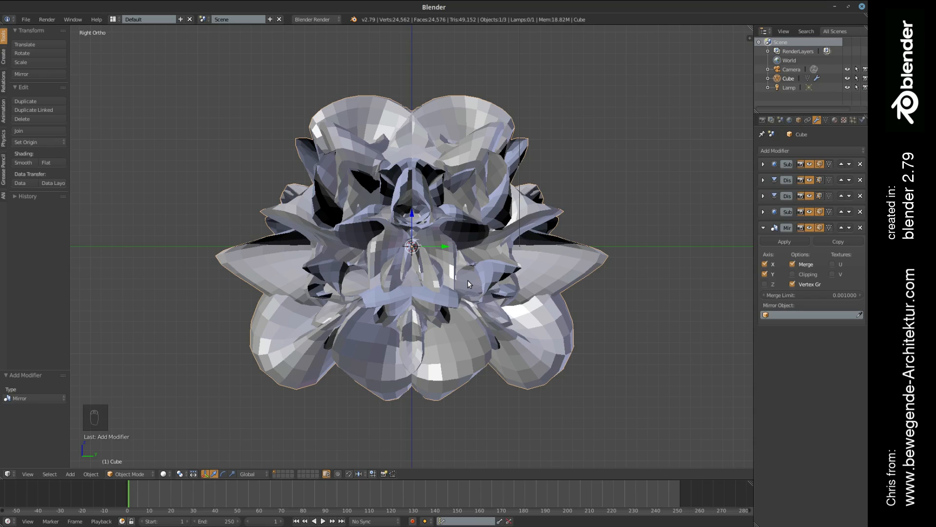
{"action": "scroll", "coordinate": [468, 281], "scroll_direction": "down", "scroll_amount": 2}
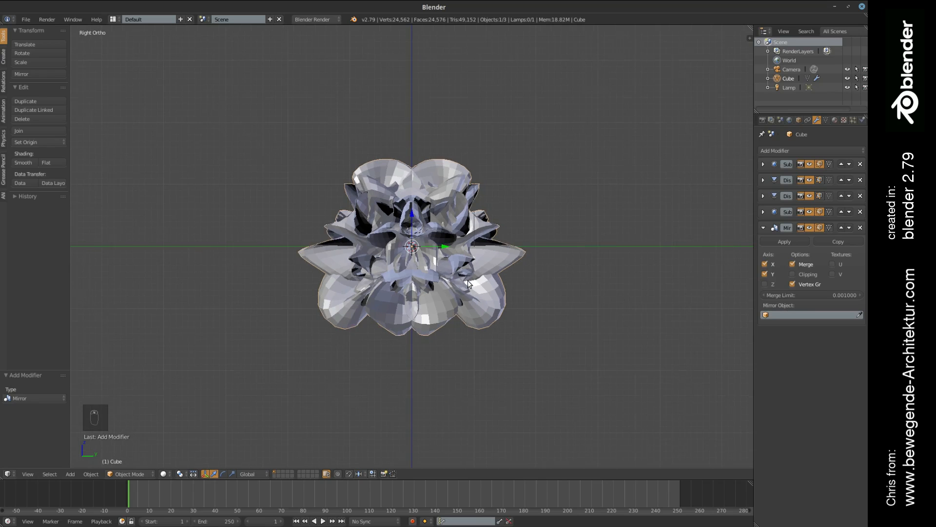
{"action": "scroll", "coordinate": [467, 280], "scroll_direction": "up", "scroll_amount": 2}
Step: In Edit Mode, nudge the base mesh along X and offset it along Y
{"action": "key", "text": "Tab"}
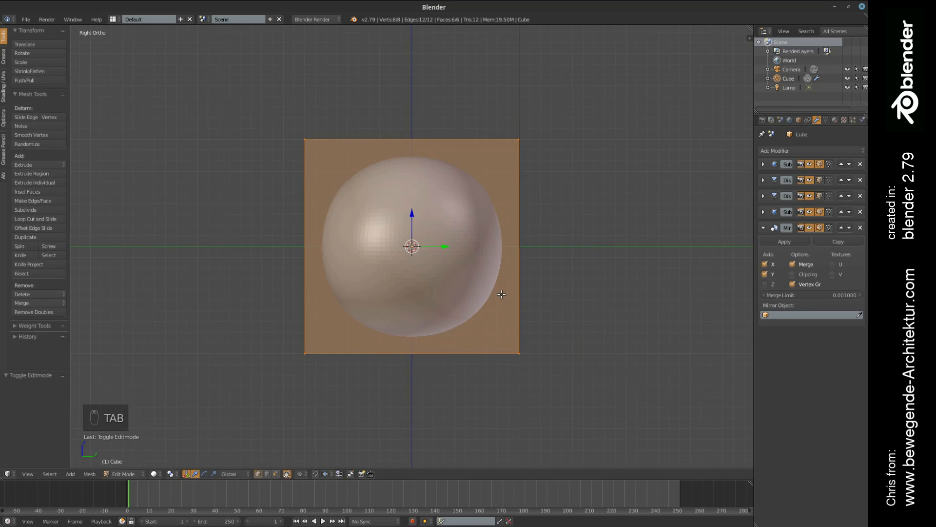
{"action": "key", "text": "Tab"}
{"action": "scroll", "coordinate": [504, 299], "scroll_direction": "down", "scroll_amount": 1}
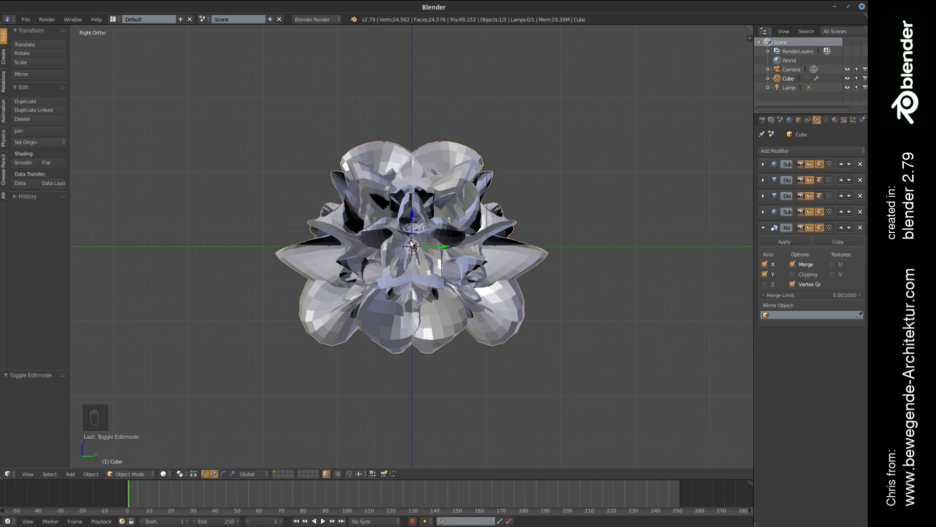
{"action": "scroll", "coordinate": [390, 262], "scroll_direction": "up", "scroll_amount": 1}
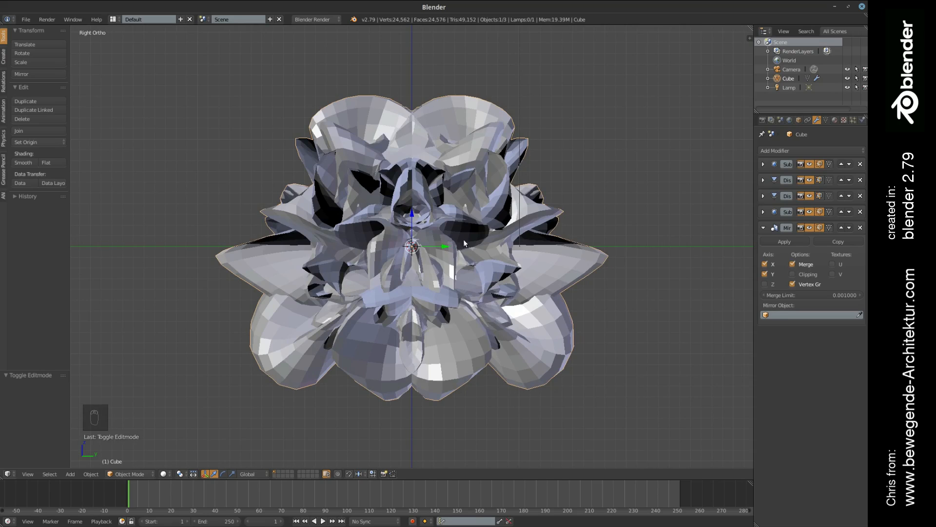
{"action": "key", "text": "Tab"}
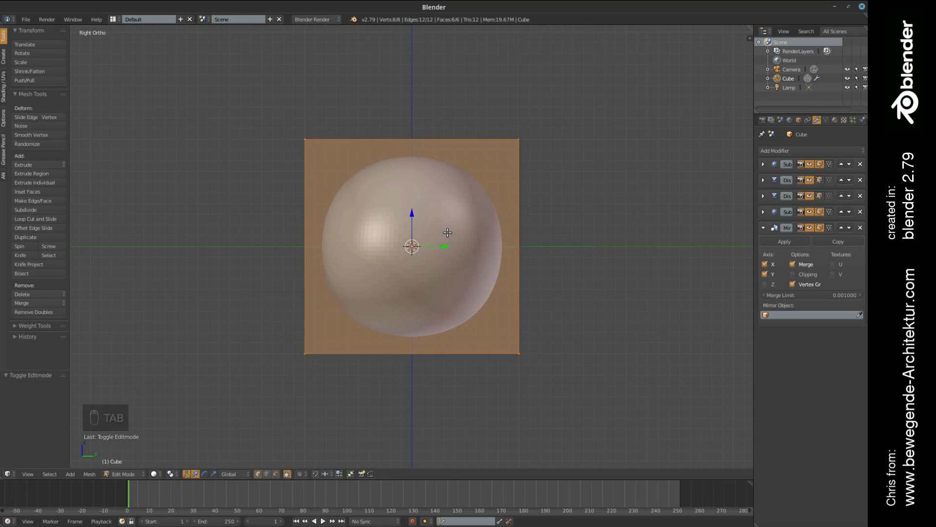
{"action": "key", "text": "g"}
{"action": "key", "text": "x"}
{"action": "left_click", "coordinate": [416, 242]}
{"action": "key", "text": "g"}
{"action": "key", "text": "y"}
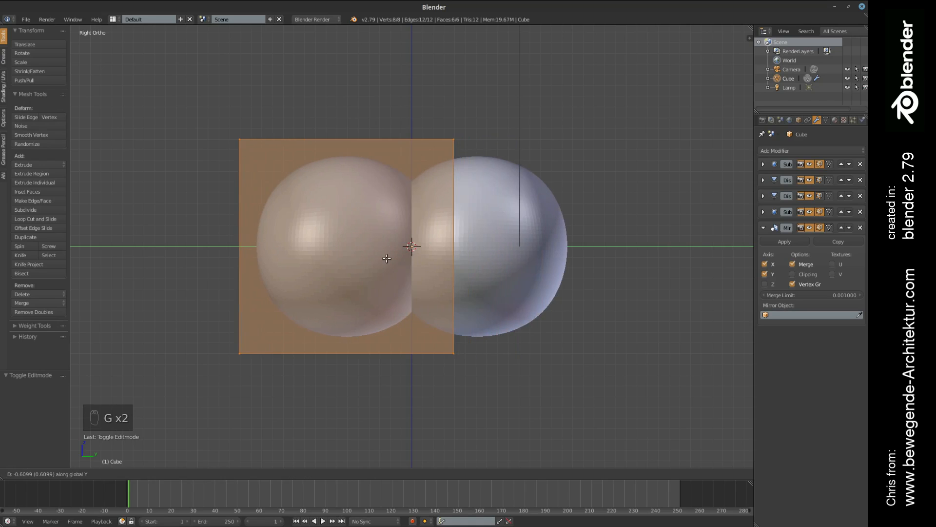
{"action": "left_click", "coordinate": [400, 258]}
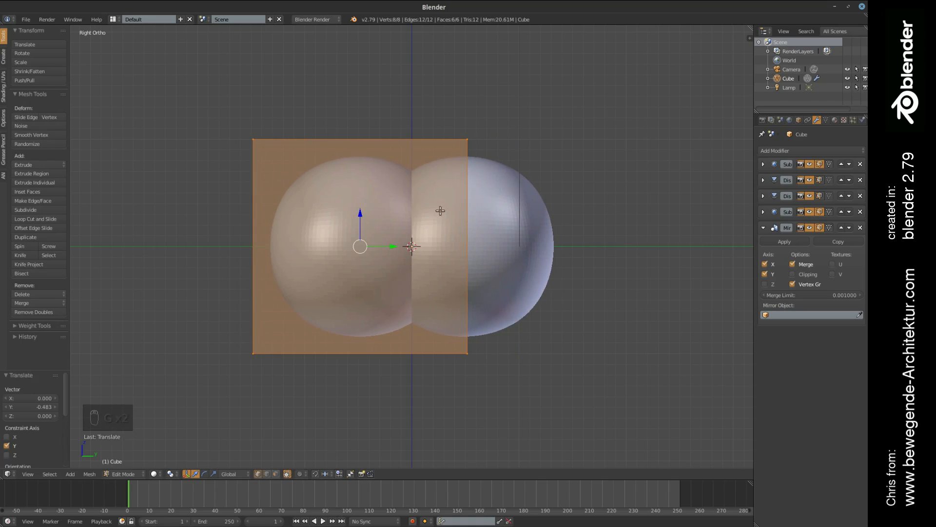
Step: Preview the ornament, shift the vertices further along Y and return to Object Mode
{"action": "key", "text": "Tab"}
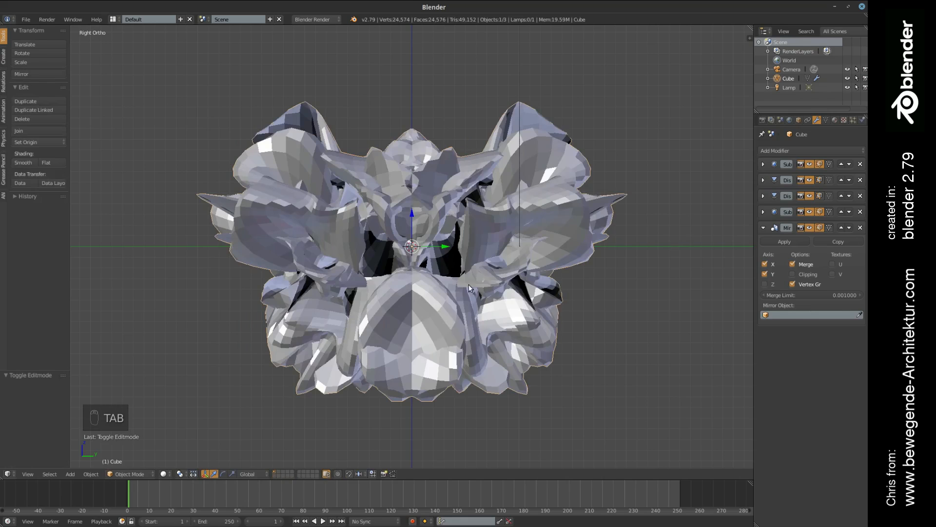
{"action": "key", "text": "Tab"}
{"action": "key", "text": "g"}
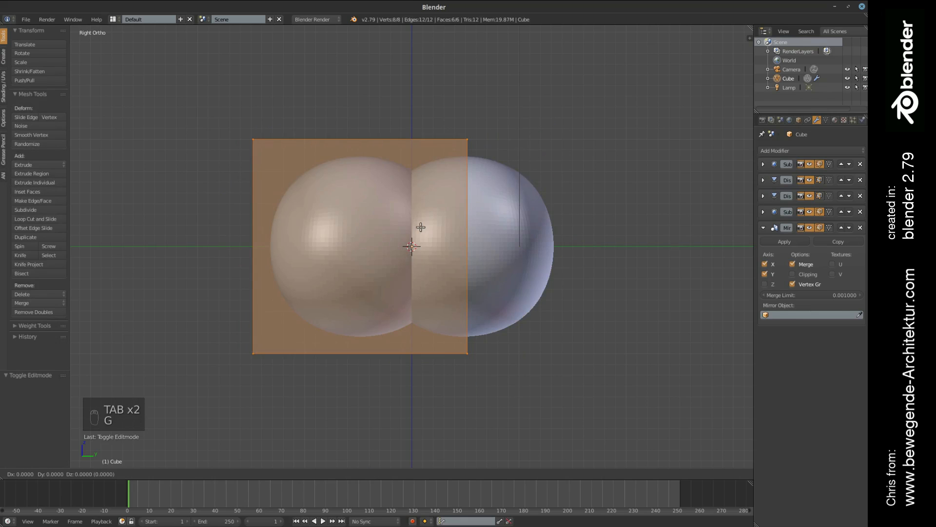
{"action": "key", "text": "y"}
{"action": "left_click", "coordinate": [403, 234]}
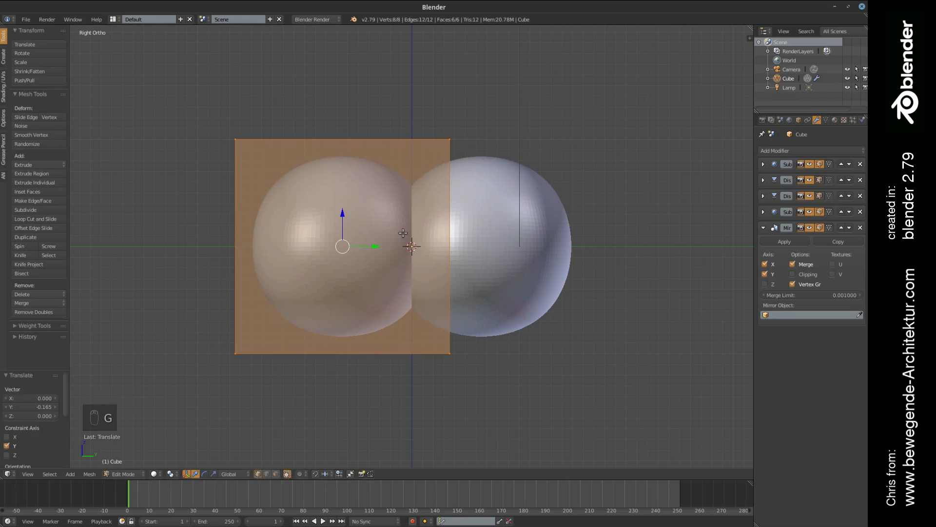
{"action": "key", "text": "Tab"}
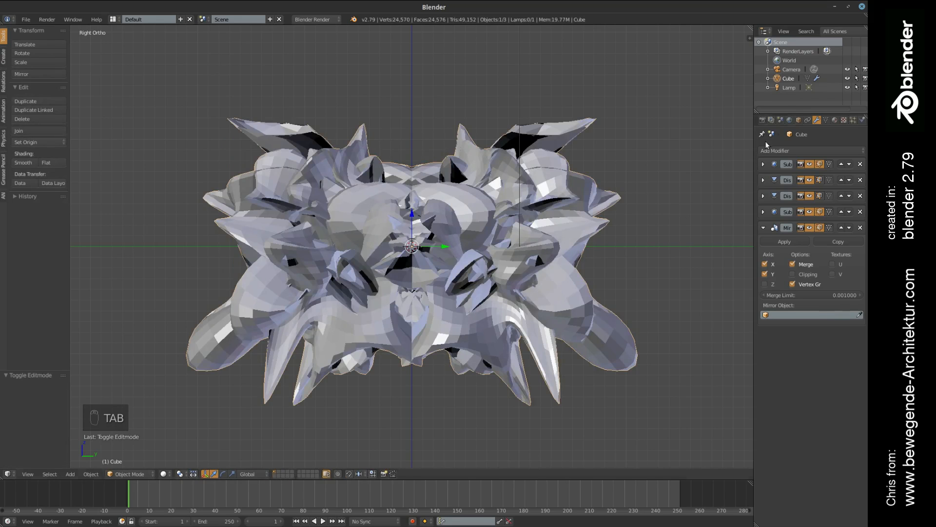
Step: Expand all four collapsed modifier panels
{"action": "left_click", "coordinate": [763, 163]}
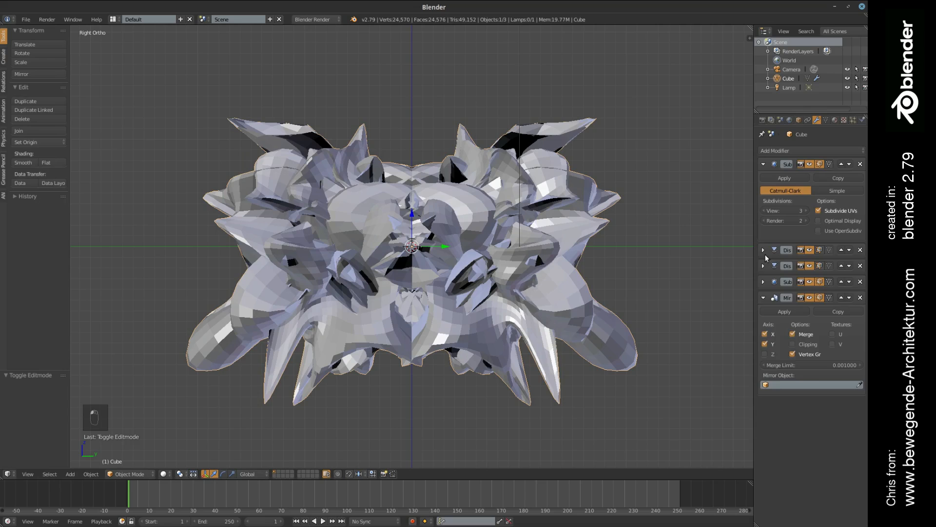
{"action": "left_click", "coordinate": [764, 250]}
{"action": "left_click", "coordinate": [763, 356]}
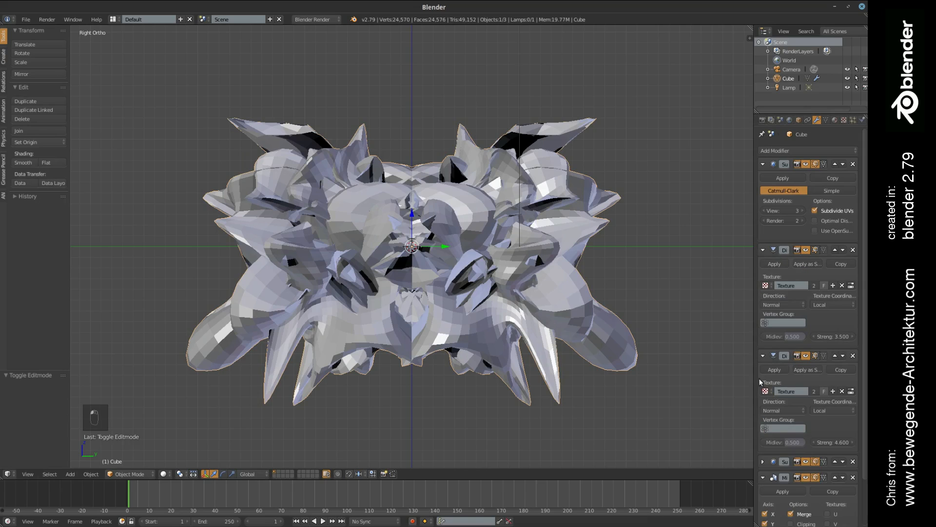
{"action": "left_click", "coordinate": [763, 461]}
{"action": "scroll", "coordinate": [773, 460], "scroll_direction": "down", "scroll_amount": 3}
{"action": "scroll", "coordinate": [772, 459], "scroll_direction": "up", "scroll_amount": 5}
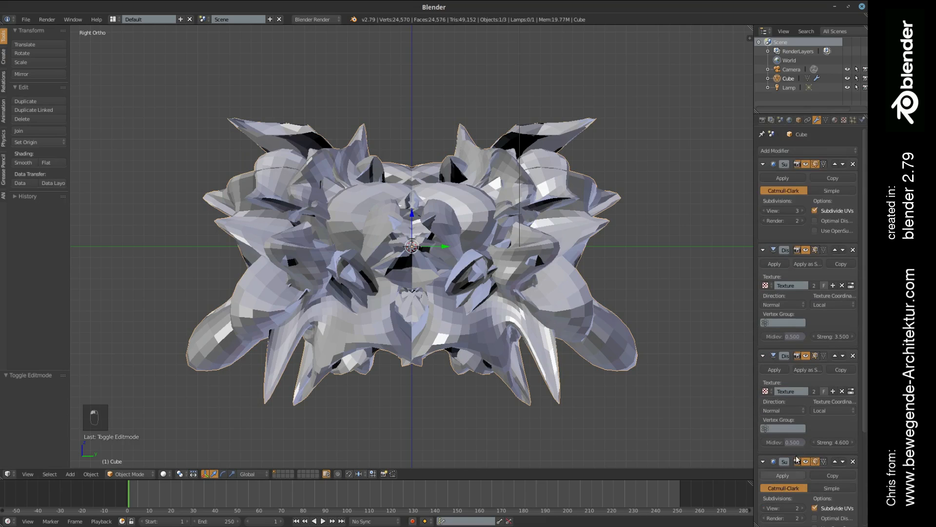
Step: Raise the first subdivision's viewport level to 4 for dense rounded petals, keeping the last at 2
{"action": "left_click", "coordinate": [802, 212]}
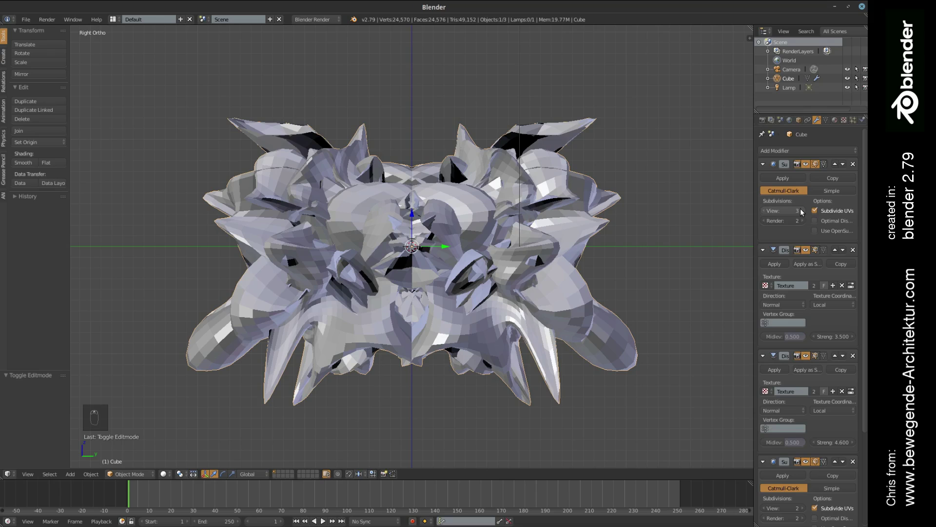
{"action": "left_click", "coordinate": [770, 210]}
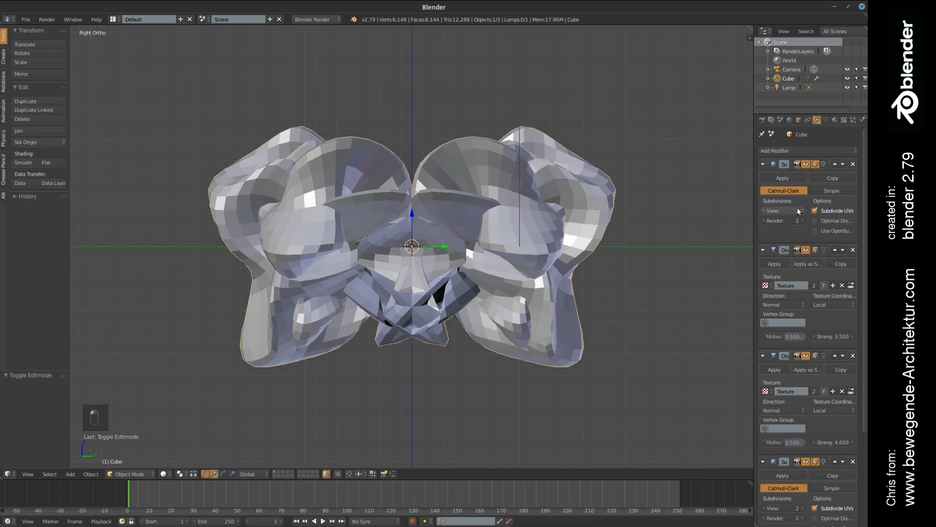
{"action": "left_click", "coordinate": [799, 211]}
{"action": "left_click", "coordinate": [798, 211]}
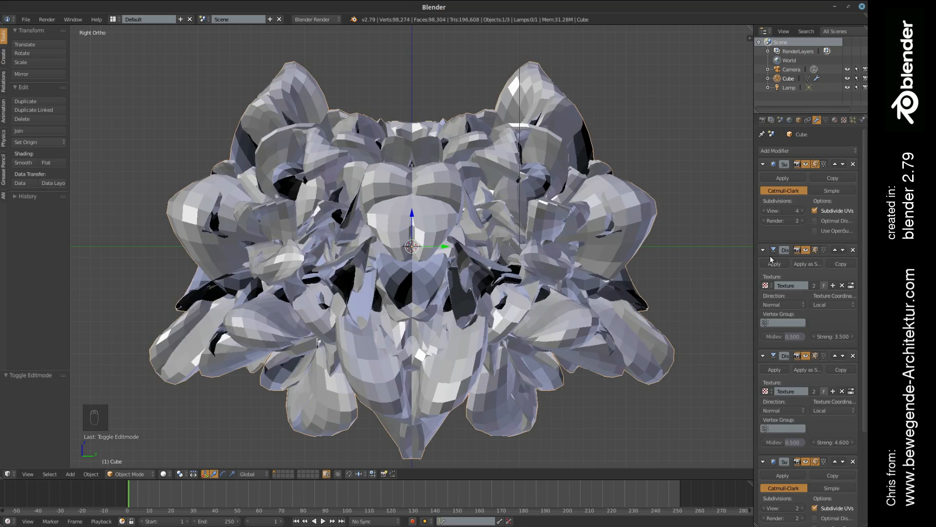
{"action": "scroll", "coordinate": [774, 296], "scroll_direction": "down", "scroll_amount": 2}
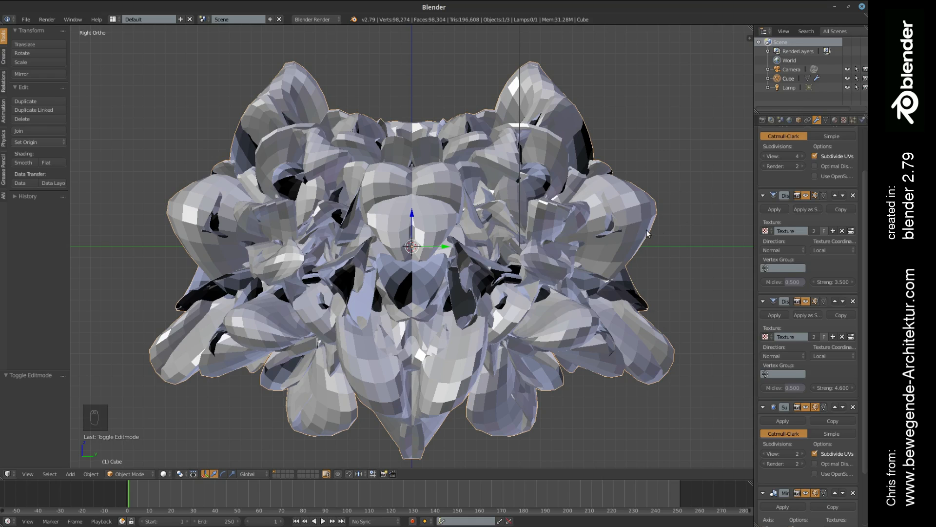
{"action": "scroll", "coordinate": [647, 230], "scroll_direction": "down", "scroll_amount": 3}
{"action": "scroll", "coordinate": [647, 230], "scroll_direction": "up", "scroll_amount": 2}
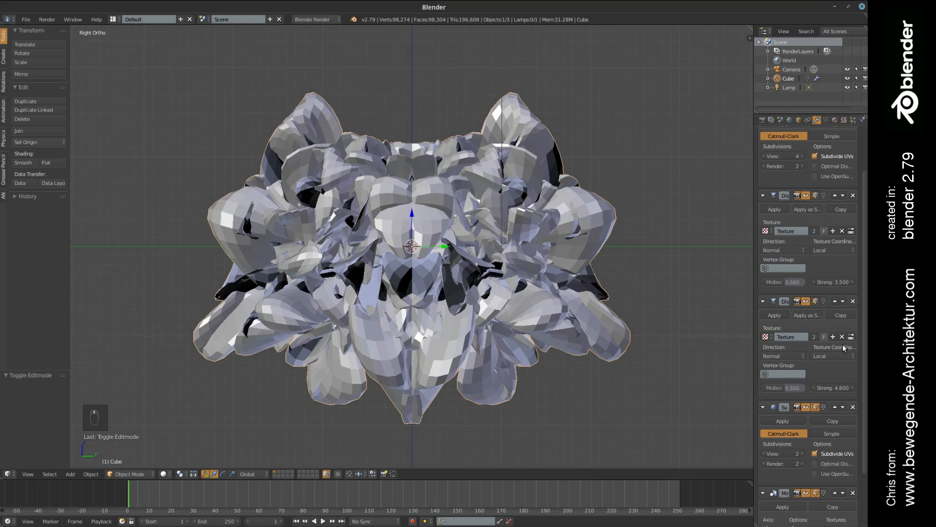
{"action": "scroll", "coordinate": [826, 294], "scroll_direction": "down", "scroll_amount": 2}
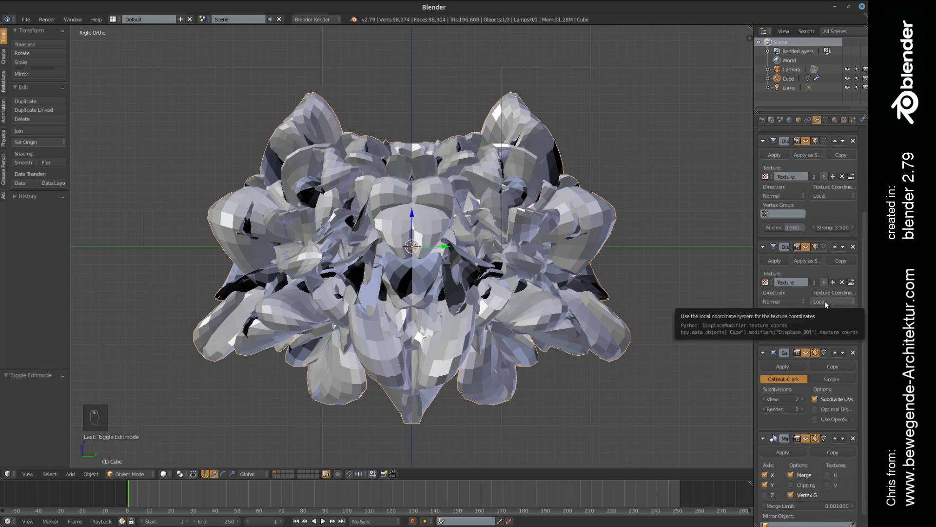
{"action": "scroll", "coordinate": [825, 301], "scroll_direction": "down", "scroll_amount": 1}
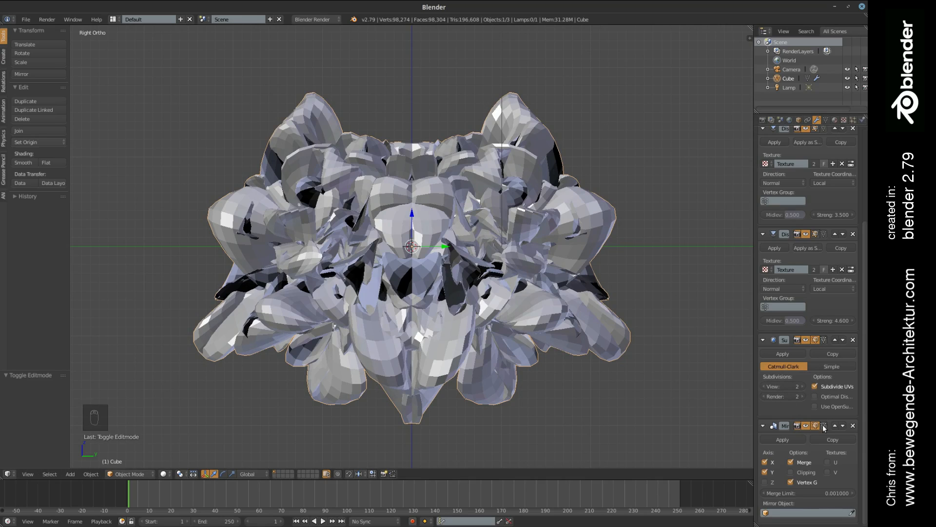
{"action": "left_click", "coordinate": [766, 387]}
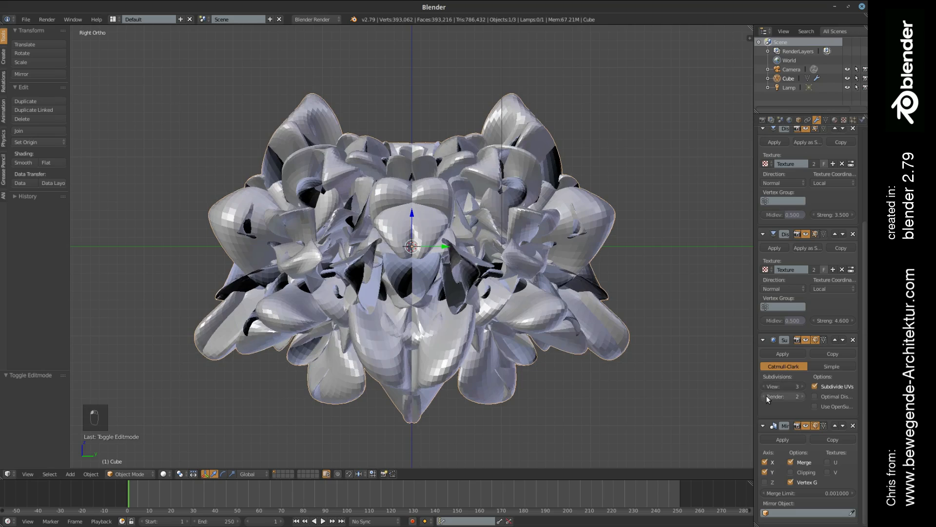
{"action": "left_click", "coordinate": [801, 386]}
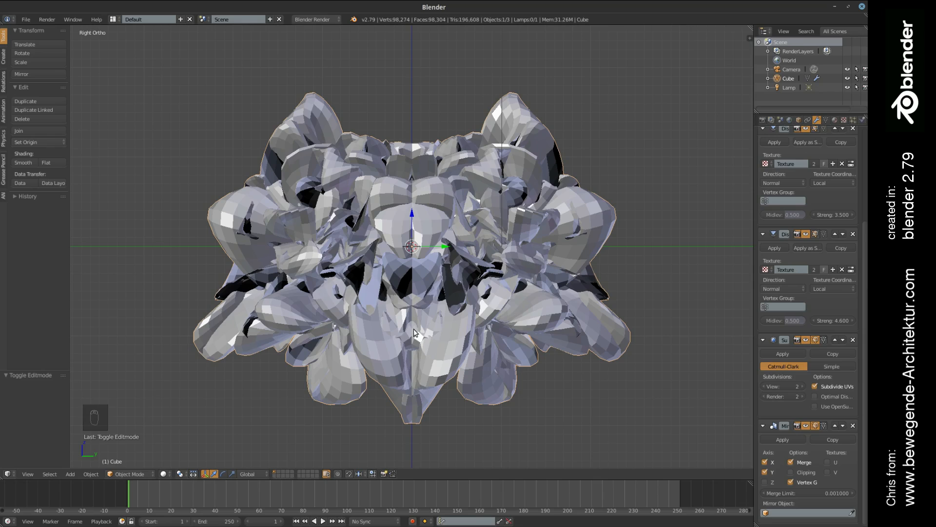
{"action": "scroll", "coordinate": [811, 452], "scroll_direction": "up", "scroll_amount": 5}
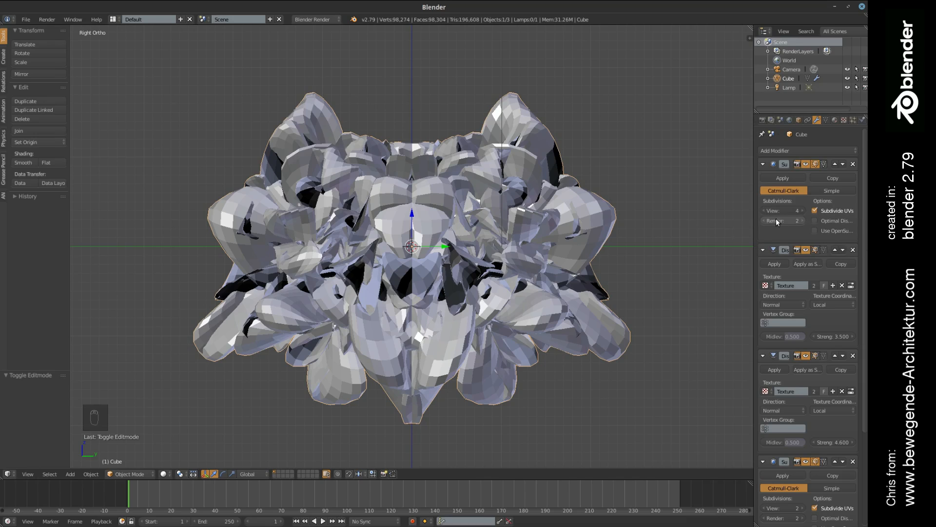
Step: Set the first subdivision's render level to 4 and keep its viewport level at 4
{"action": "left_click", "coordinate": [803, 222]}
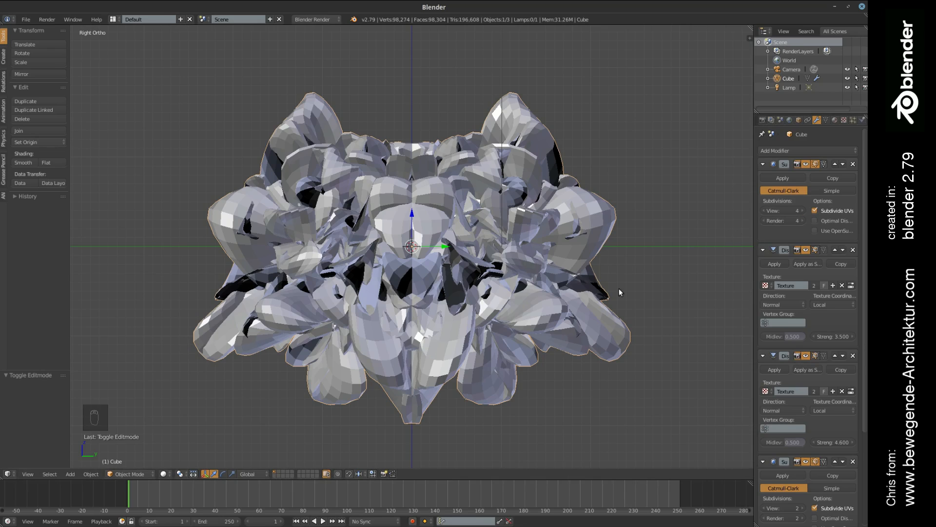
{"action": "left_click", "coordinate": [768, 223]}
{"action": "left_click", "coordinate": [766, 209]}
{"action": "left_click", "coordinate": [766, 211]}
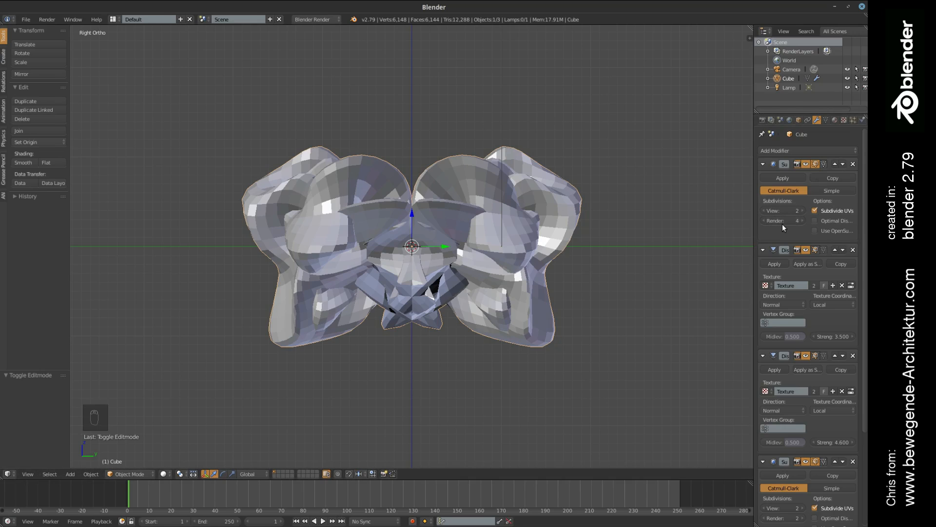
{"action": "left_click", "coordinate": [802, 210]}
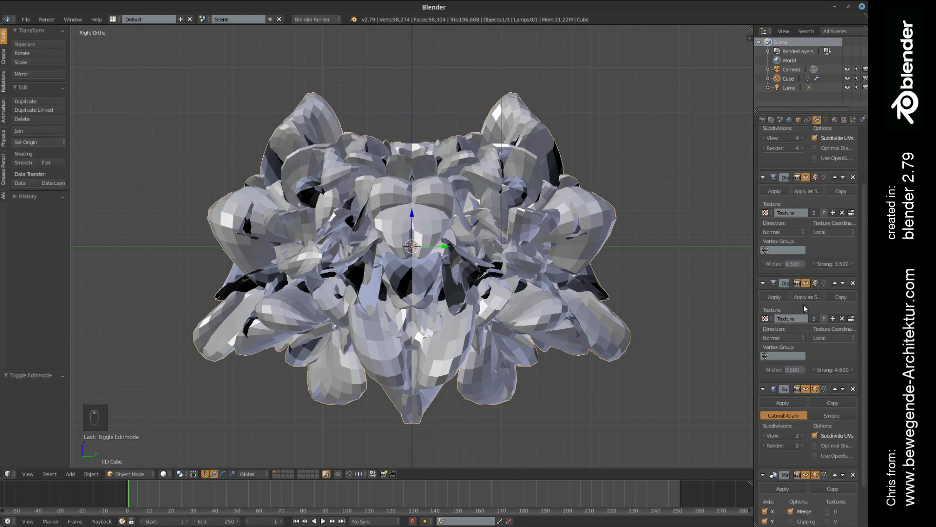
{"action": "scroll", "coordinate": [804, 305], "scroll_direction": "down", "scroll_amount": 4}
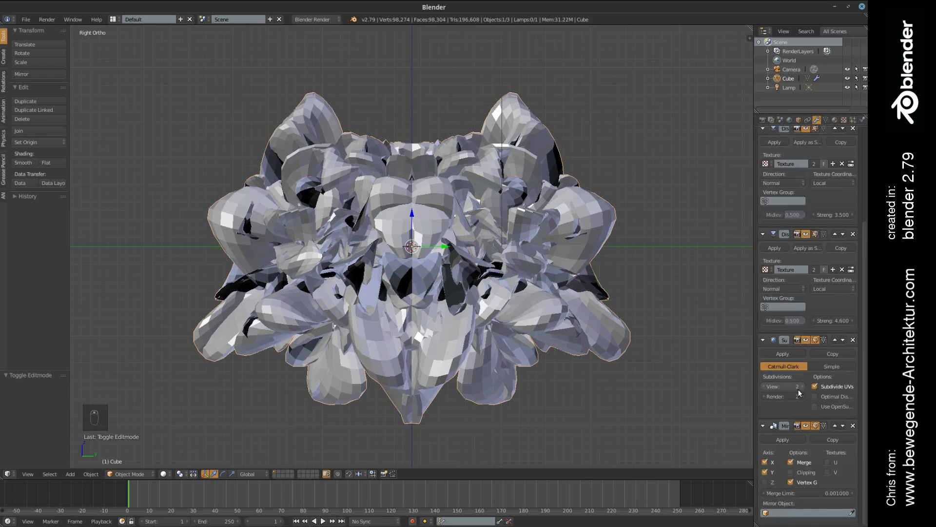
{"action": "scroll", "coordinate": [799, 366], "scroll_direction": "up", "scroll_amount": 4}
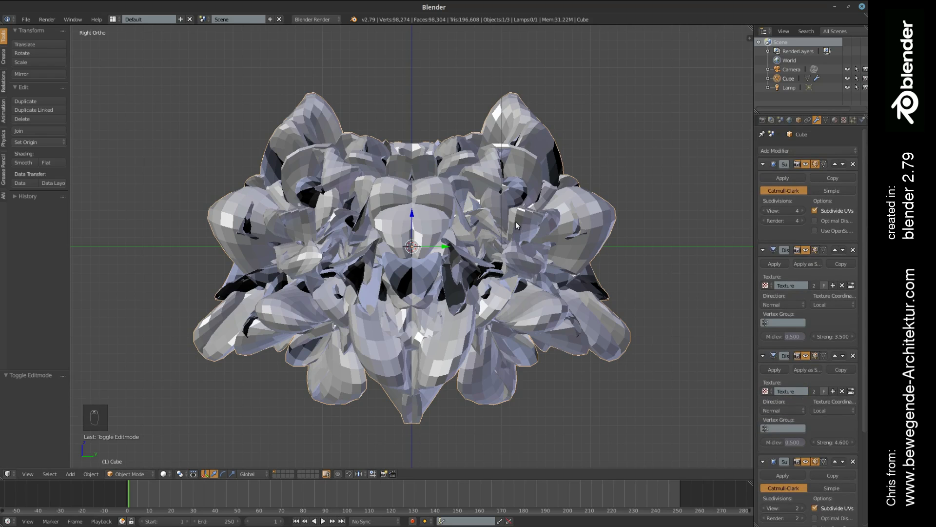
Step: Select the scene camera and cycle through camera, back, front and side views of the ornament
{"action": "middle_click_drag", "start_coordinate": [516, 222], "coordinate": [466, 237]}
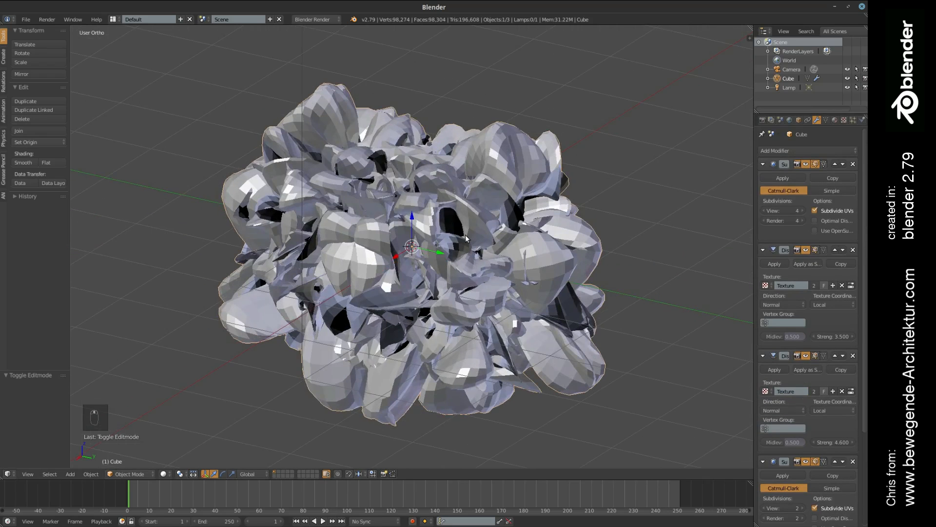
{"action": "key", "text": "KP_5"}
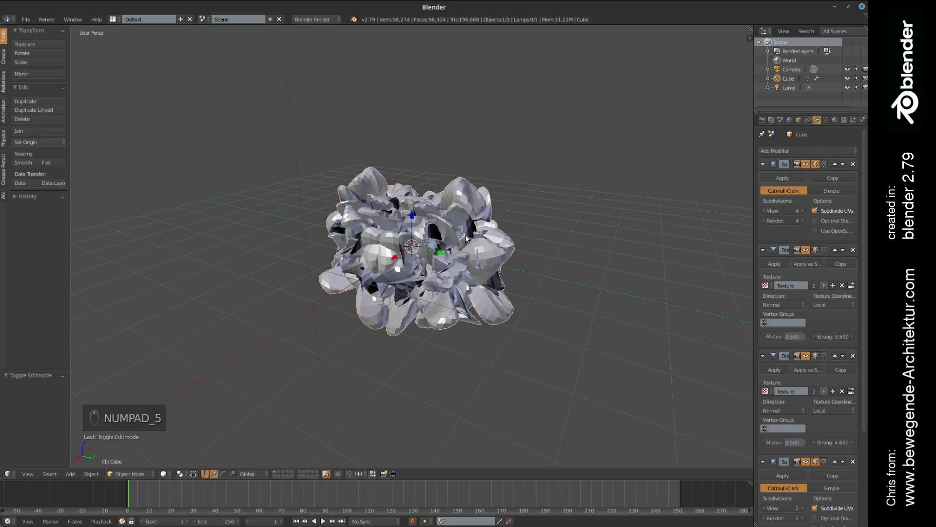
{"action": "key", "text": "KP_0"}
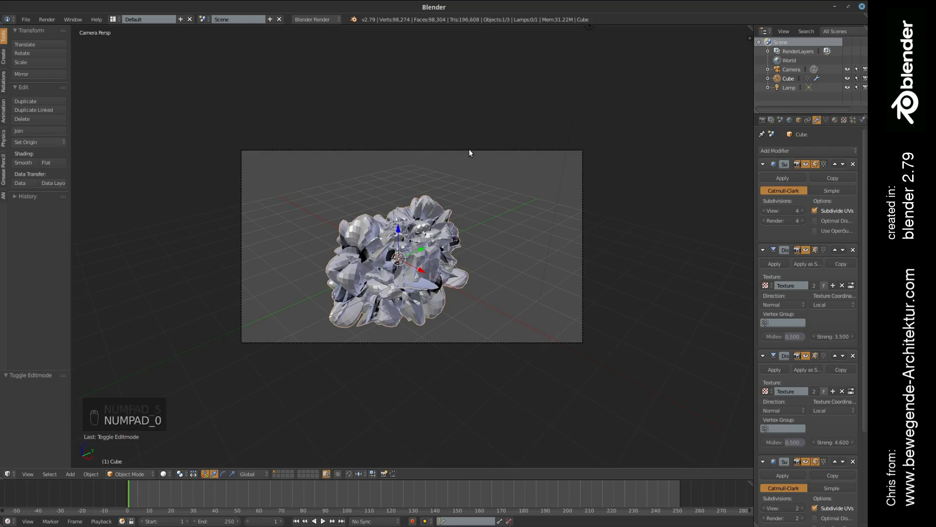
{"action": "right_click", "coordinate": [470, 152]}
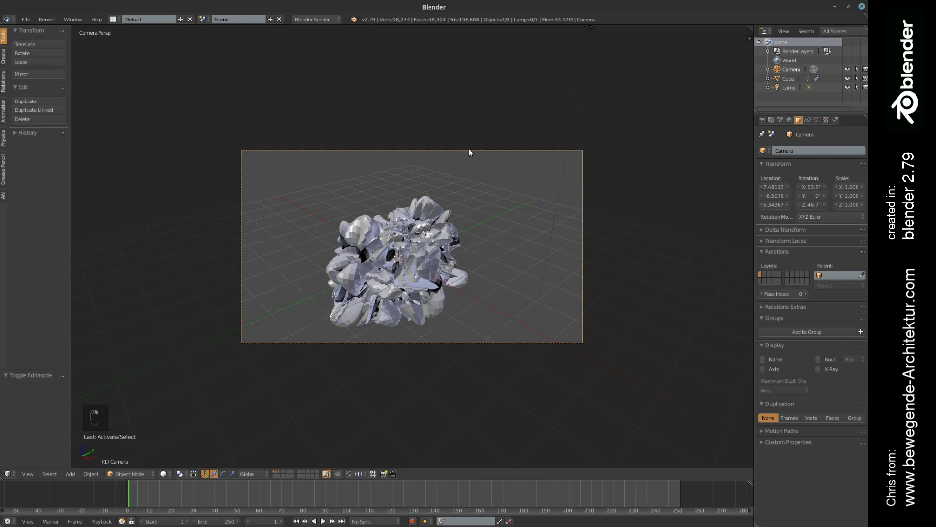
{"action": "key", "text": "ctrl+KP_1"}
{"action": "key", "text": "ctrl+KP_0"}
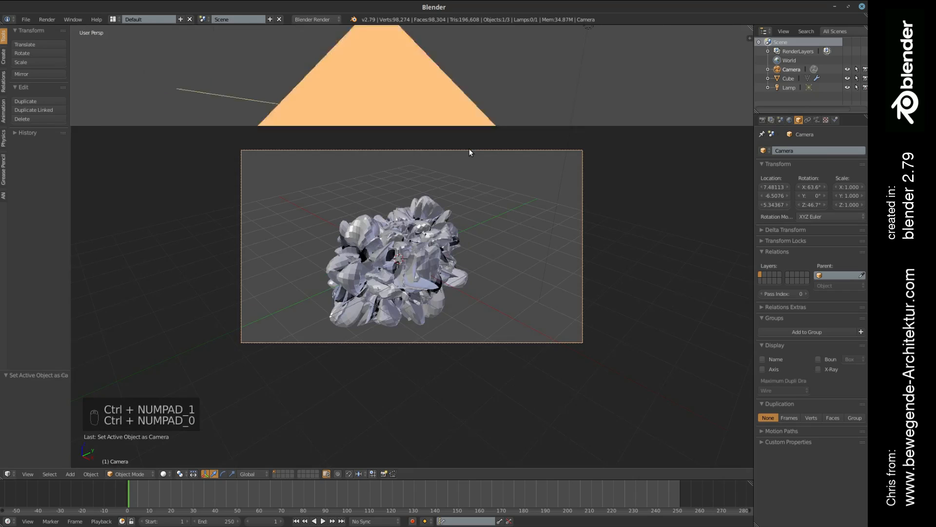
{"action": "key", "text": "KP_1"}
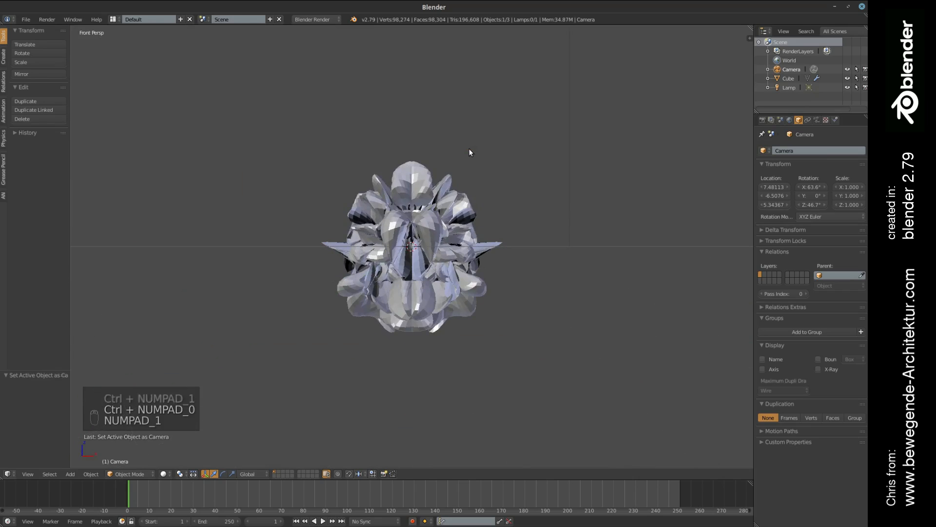
{"action": "key", "text": "KP_3"}
{"action": "key", "text": "ctrl+KP_0"}
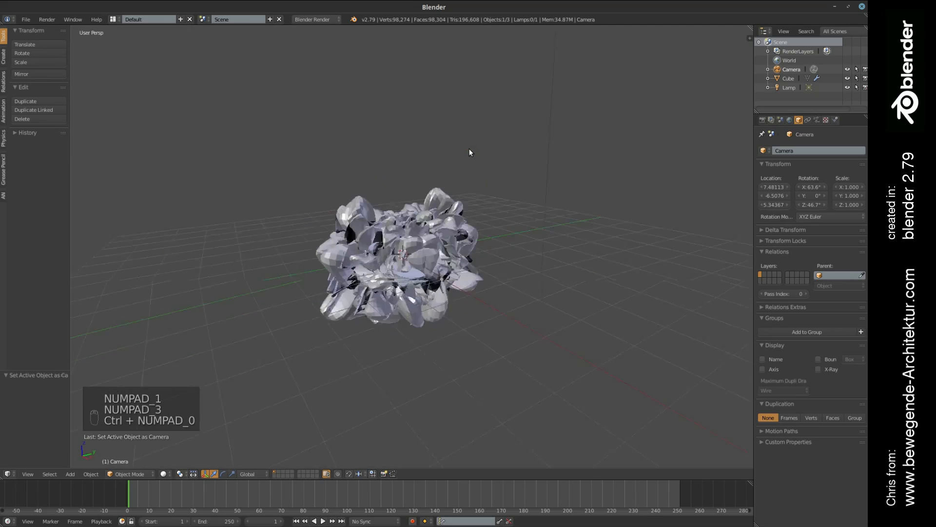
{"action": "key", "text": "KP_Decimal"}
Step: Frame the ornament in a straight-on side view and move the camera to match that view
{"action": "key", "text": "KP_3"}
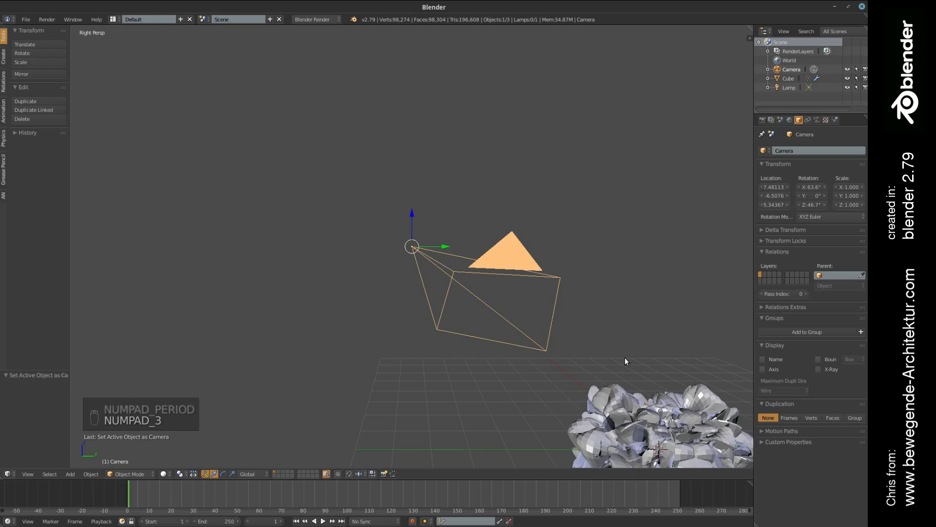
{"action": "right_click", "coordinate": [640, 420]}
{"action": "mouse_move", "coordinate": [640, 419]}
{"action": "middle_mouse_down", "text": "shift"}
{"action": "mouse_move", "coordinate": [512, 286]}
{"action": "mouse_move", "coordinate": [407, 268]}
{"action": "middle_mouse_up", "text": "shift"}
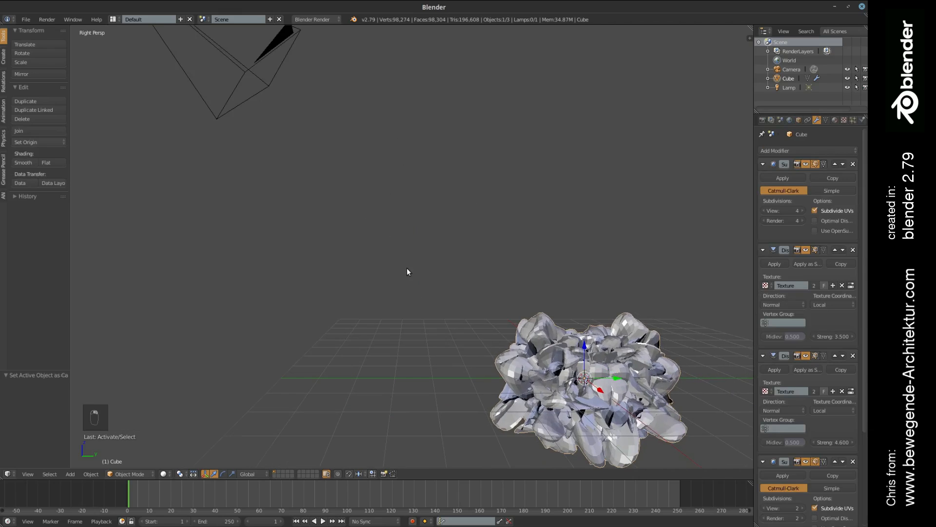
{"action": "key", "text": "KP_3"}
{"action": "key", "text": "KP_Decimal"}
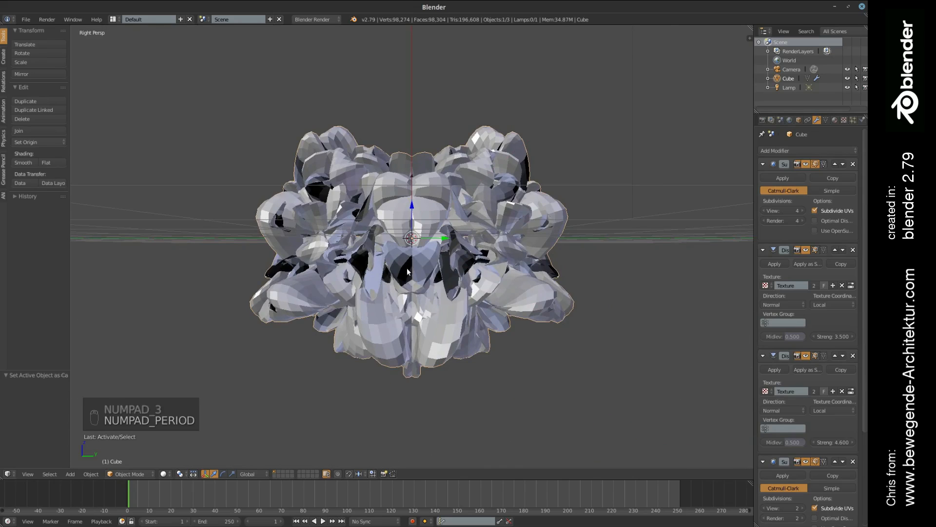
{"action": "key", "text": "ctrl+alt+KP_0"}
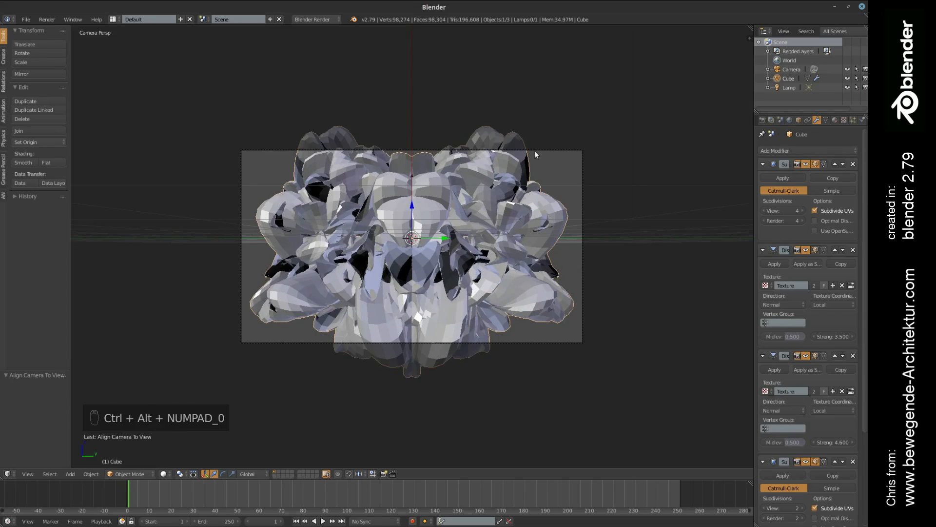
Step: Move the camera back along its local Z axis so the ornament fits the frame, then reselect the mesh
{"action": "right_click", "coordinate": [568, 153]}
{"action": "key", "text": "n"}
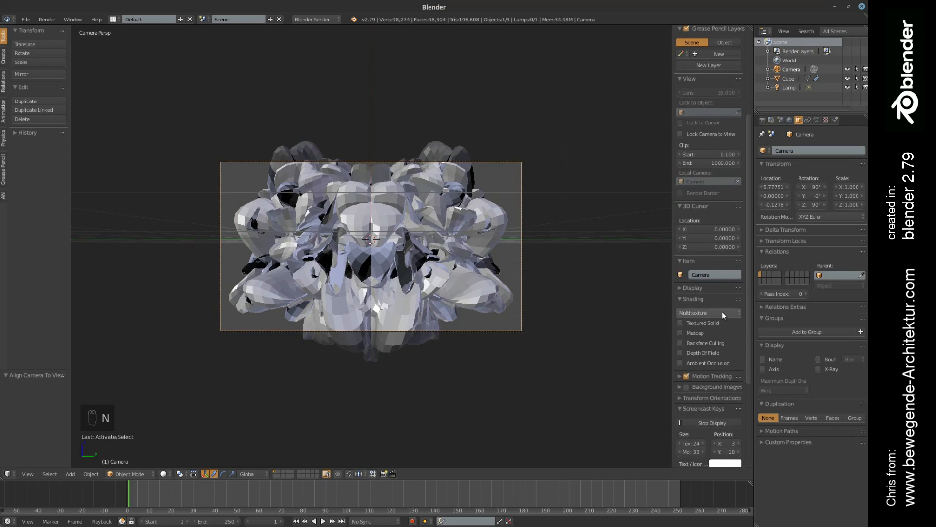
{"action": "key", "text": "g"}
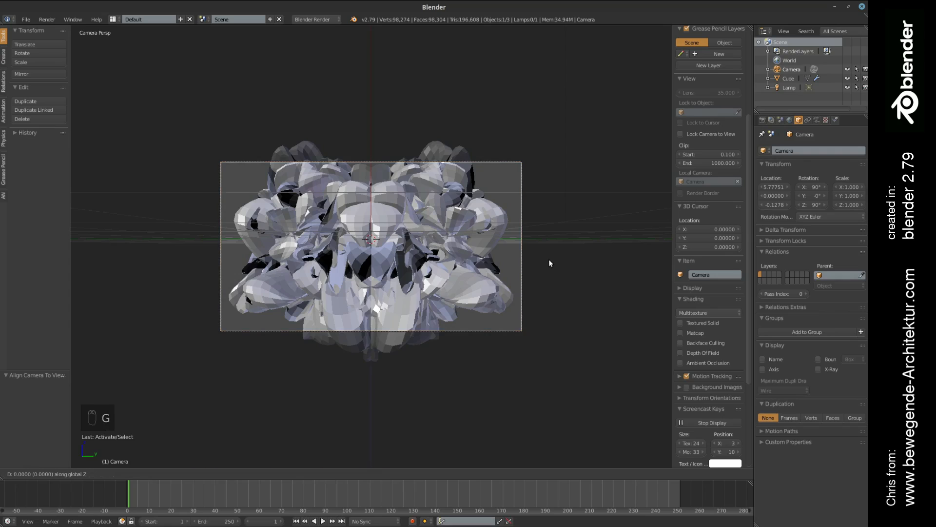
{"action": "key", "text": "Escape"}
{"action": "key", "text": "g"}
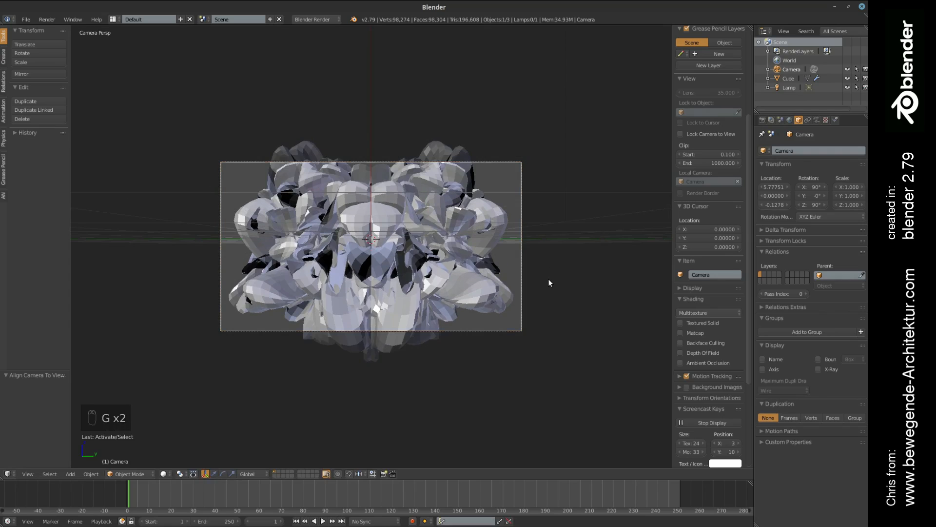
{"action": "middle_click", "coordinate": [547, 279]}
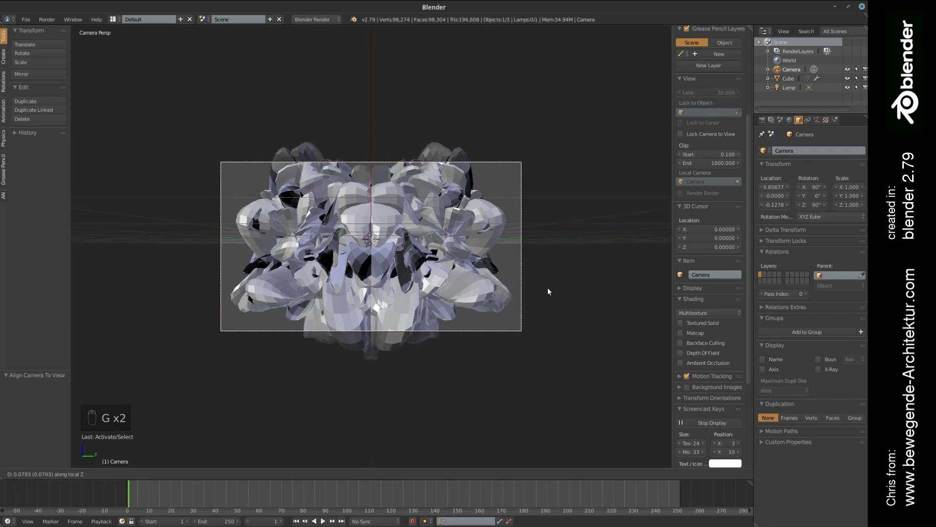
{"action": "left_click", "coordinate": [547, 318]}
{"action": "key", "text": "n"}
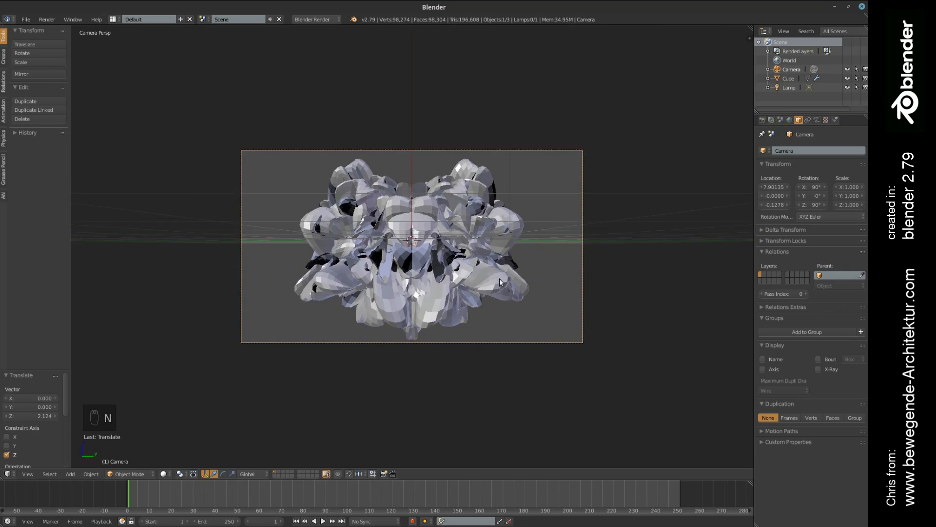
{"action": "scroll", "coordinate": [490, 274], "scroll_direction": "up", "scroll_amount": 3}
{"action": "scroll", "coordinate": [490, 275], "scroll_direction": "down", "scroll_amount": 1}
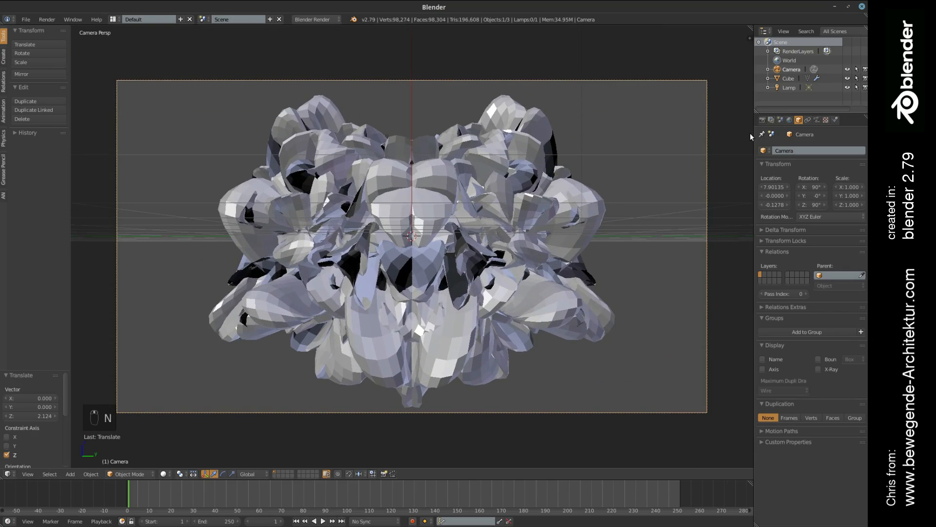
{"action": "right_click", "coordinate": [566, 204]}
Step: Shade the ornament smooth and switch the render engine to Cycles
{"action": "key", "text": "space"}
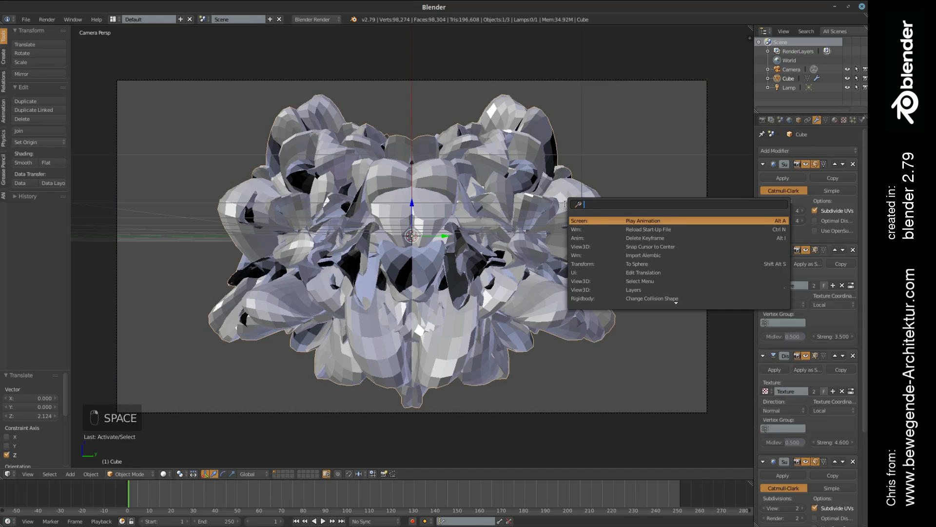
{"action": "type", "text": "smoo"}
{"action": "key", "text": "Return"}
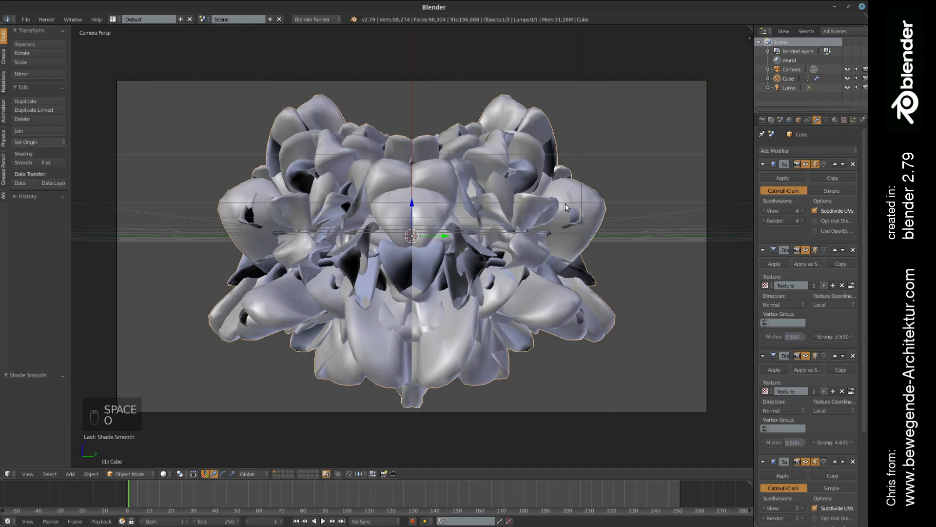
{"action": "left_click", "coordinate": [835, 120]}
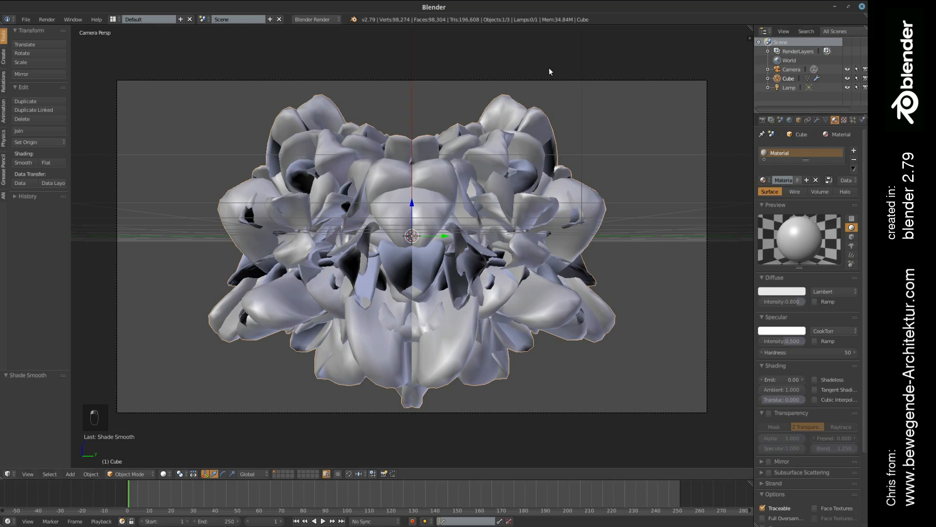
{"action": "left_click", "coordinate": [313, 19]}
{"action": "left_click", "coordinate": [304, 52]}
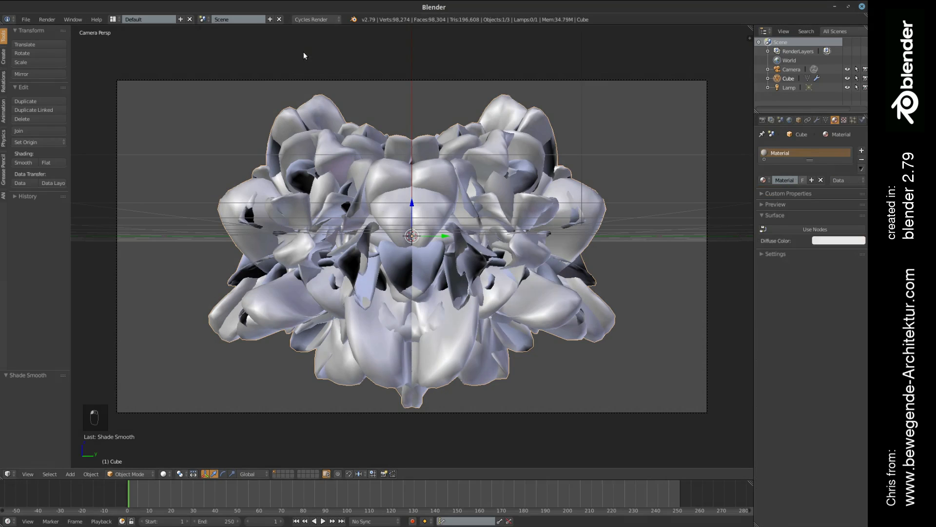
Step: Give the ornament a node-based material with a Velvet BSDF surface shader
{"action": "left_click", "coordinate": [824, 229]}
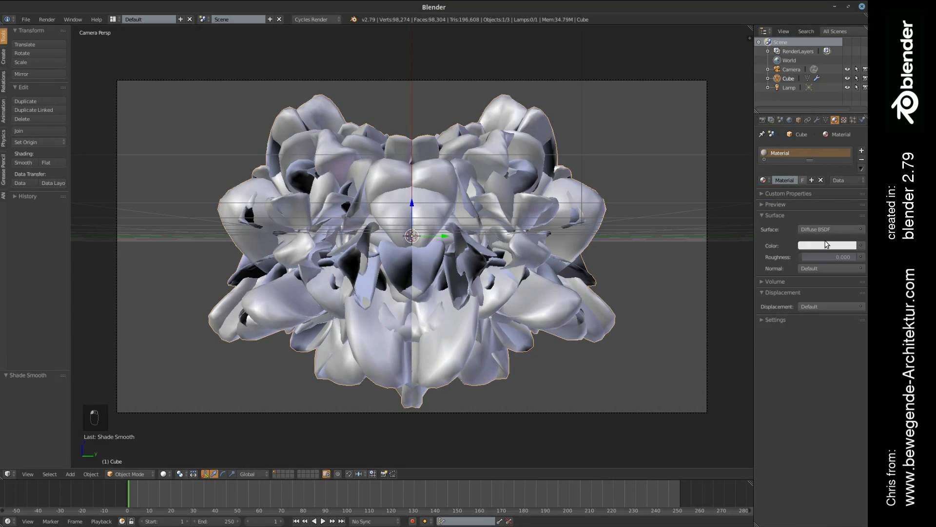
{"action": "left_click", "coordinate": [824, 231]}
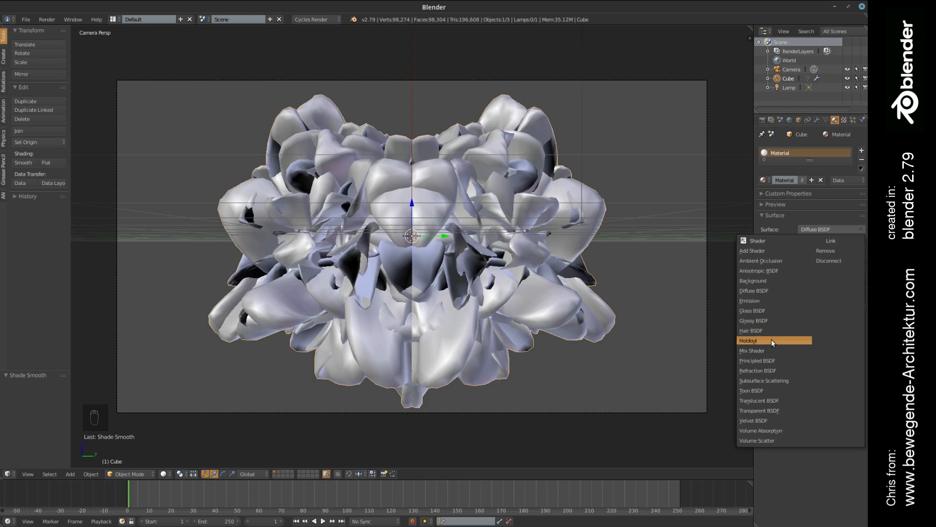
{"action": "left_click", "coordinate": [764, 420]}
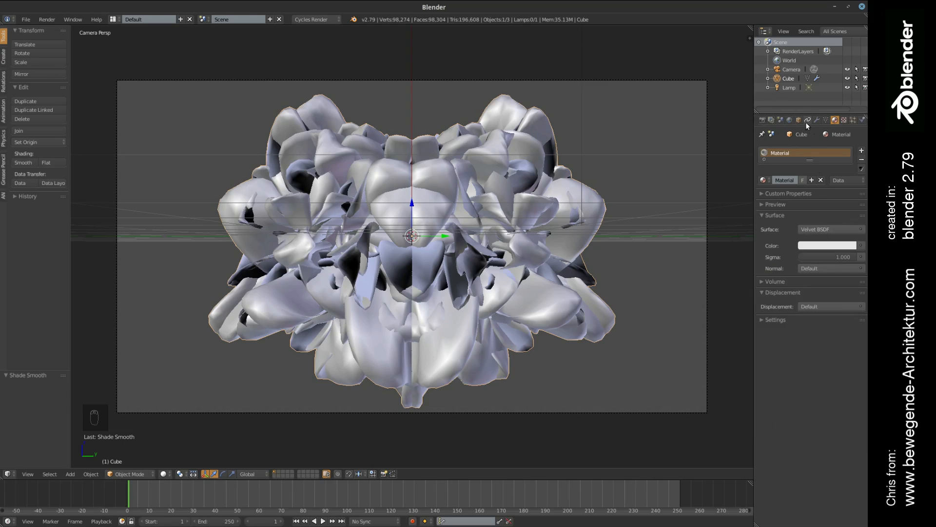
Step: Drive the World colour with a node-based Sky Texture
{"action": "left_click", "coordinate": [790, 121]}
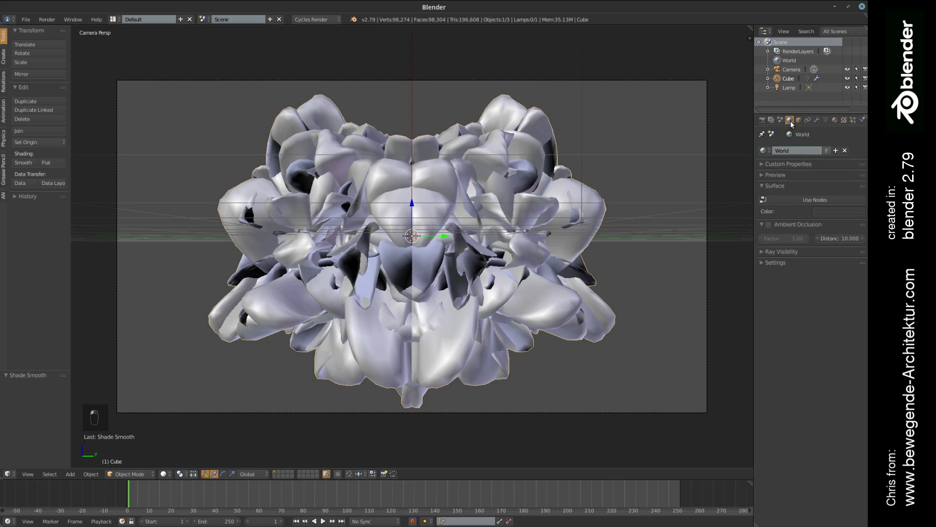
{"action": "left_click", "coordinate": [804, 200]}
{"action": "left_click", "coordinate": [862, 216]}
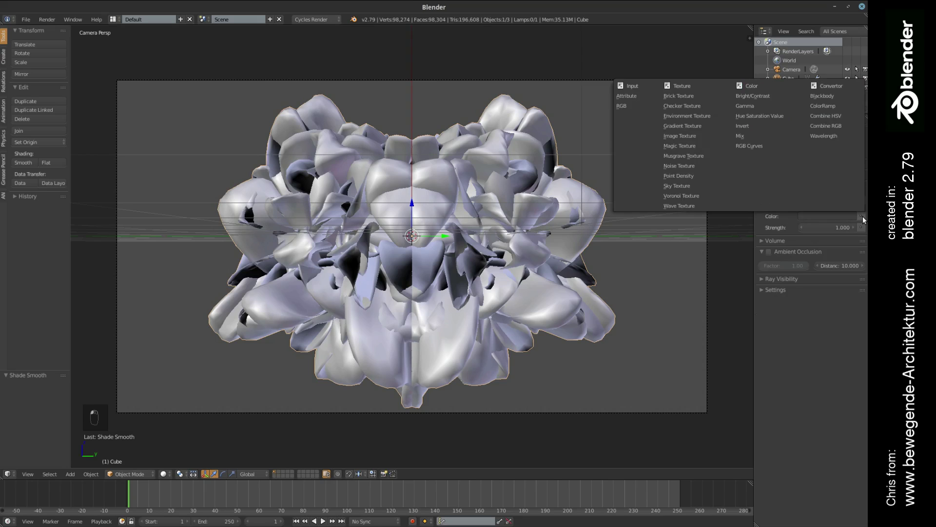
{"action": "left_click", "coordinate": [693, 186]}
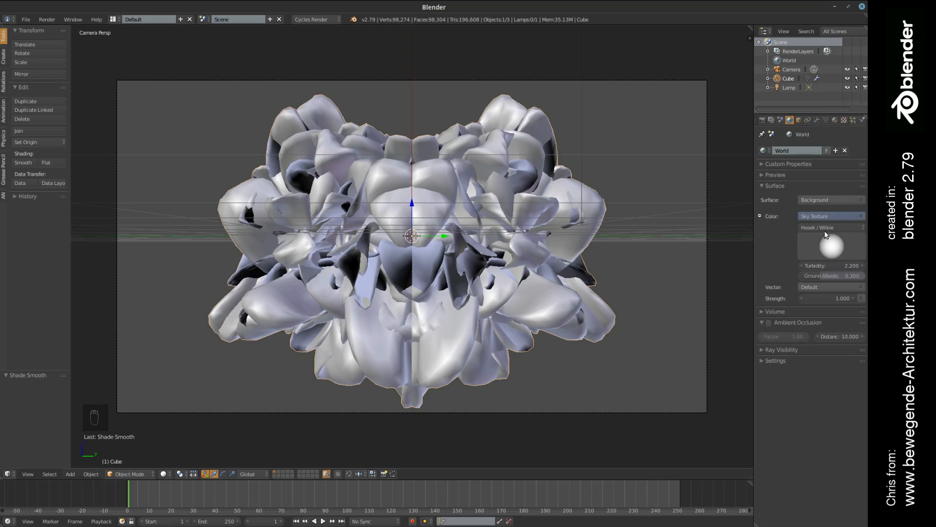
Step: Aim the sun from the upper right, set the sky type to Preetham and preview in rendered shading
{"action": "left_click_drag", "start_coordinate": [826, 253], "coordinate": [838, 240]}
{"action": "left_click", "coordinate": [830, 225]}
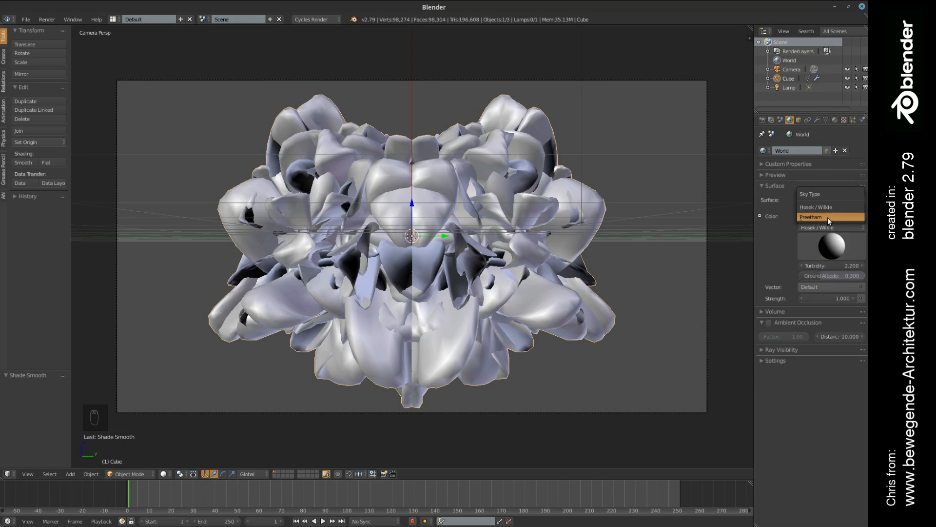
{"action": "left_click", "coordinate": [828, 218]}
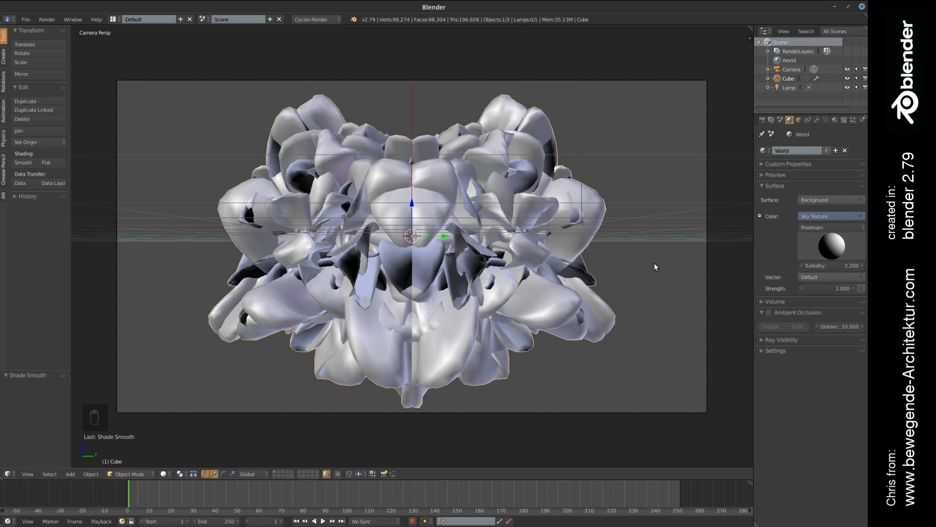
{"action": "key", "text": "shift+z"}
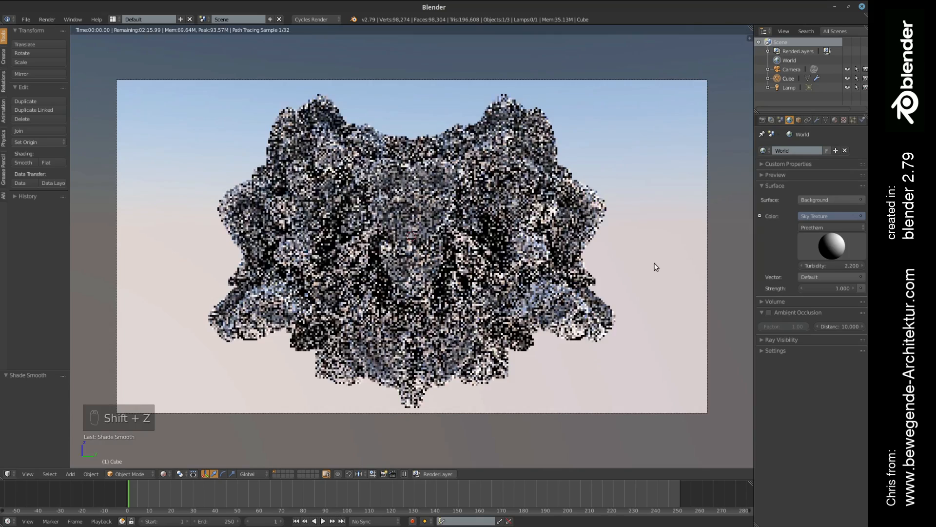
Step: Enable Transparent under Film, start an F12 render and cancel it back to the viewport
{"action": "left_click", "coordinate": [764, 121]}
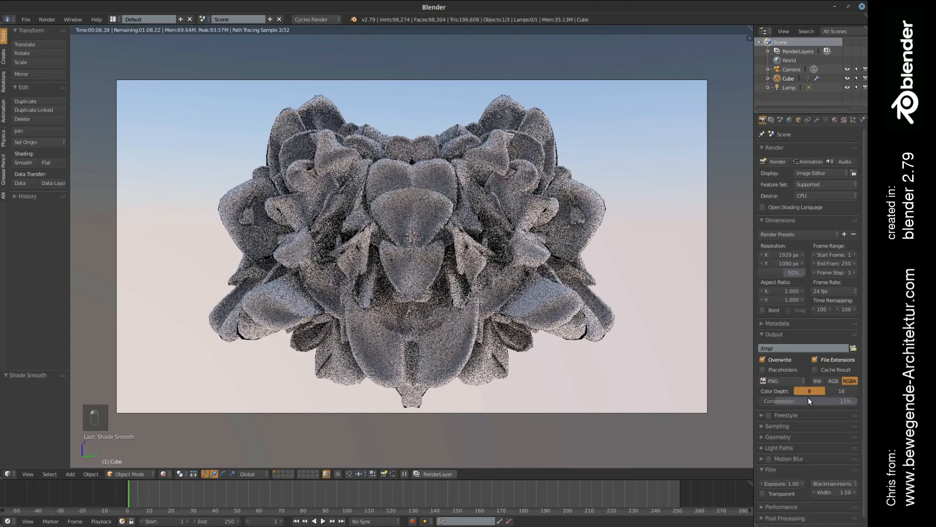
{"action": "scroll", "coordinate": [808, 397], "scroll_direction": "down", "scroll_amount": 1}
{"action": "left_click", "coordinate": [768, 485]}
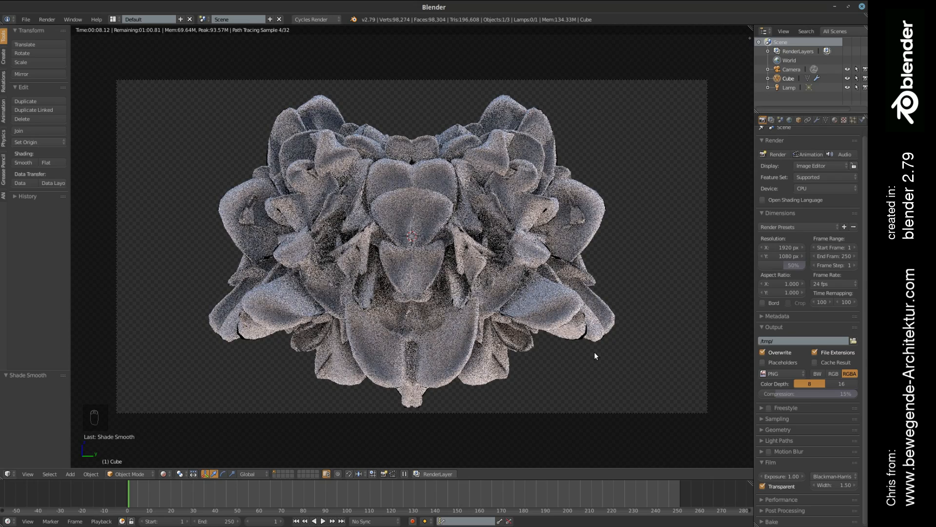
{"action": "key", "text": "F12"}
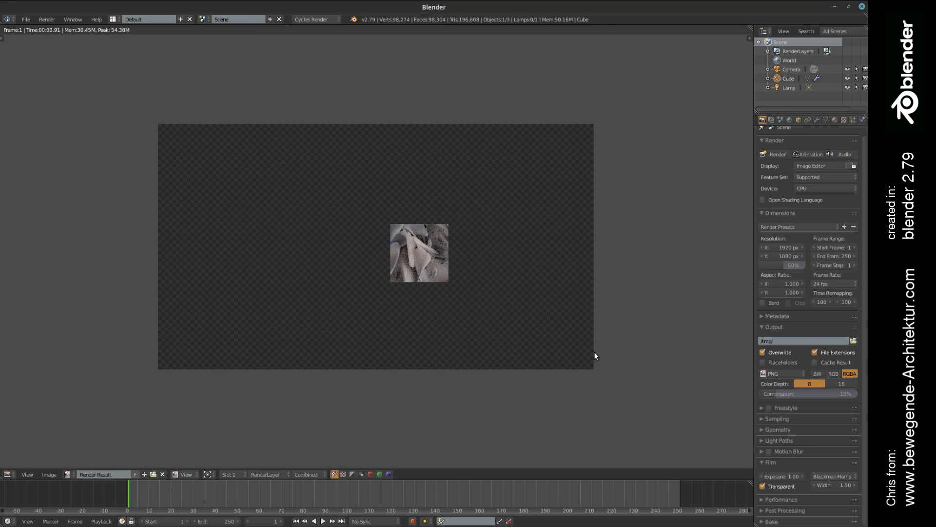
{"action": "key", "text": "Escape"}
{"action": "key", "text": "Escape"}
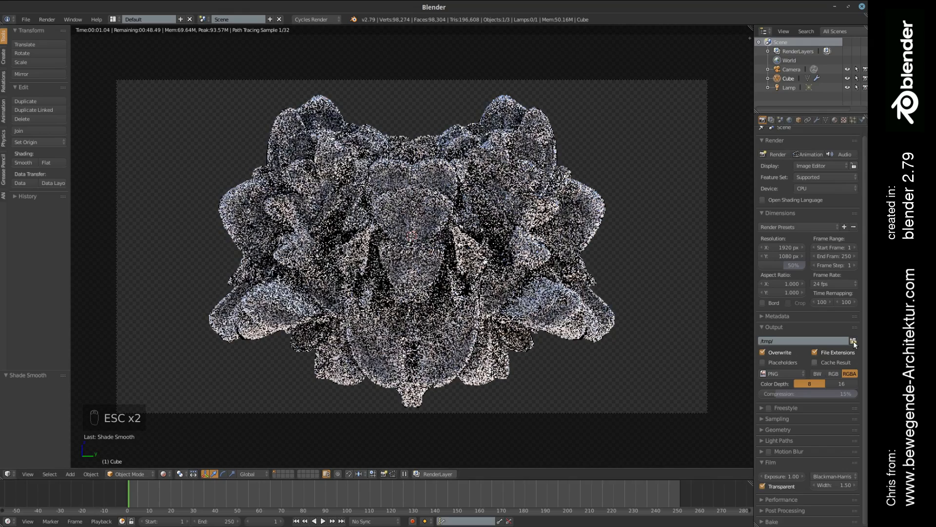